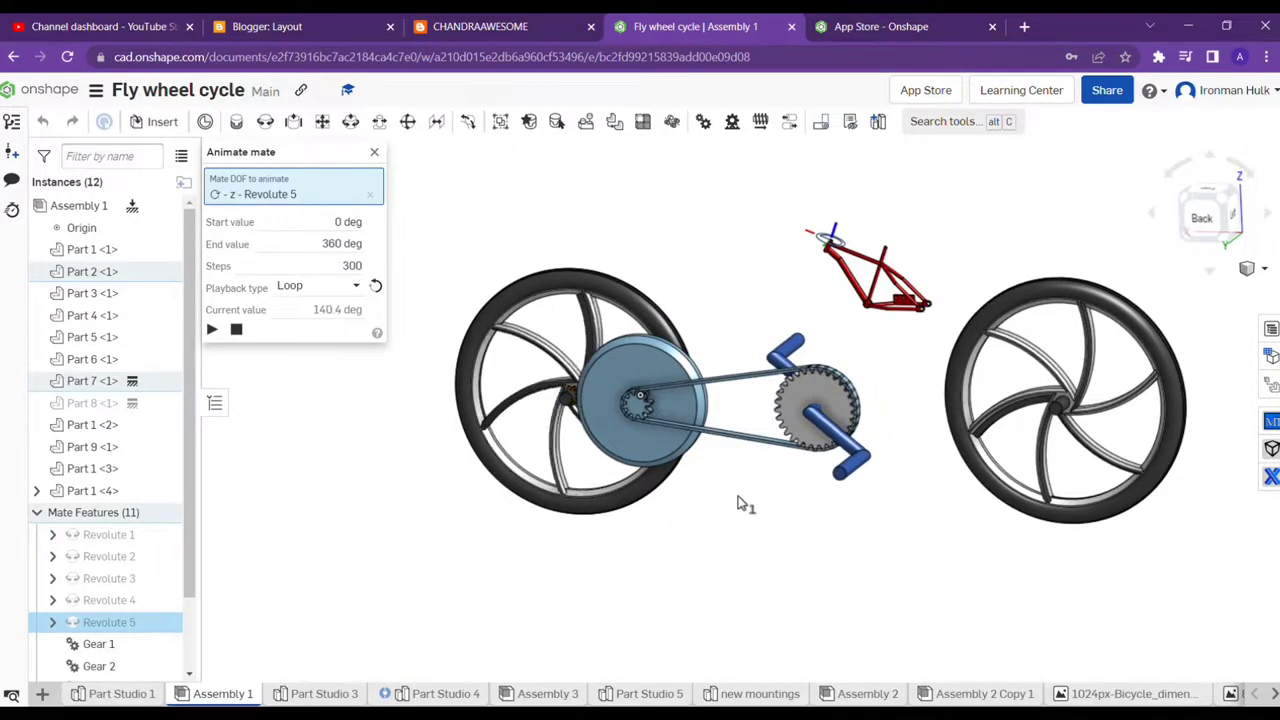
Orbit to an oblique drivetrain view and briefly make the frame and gears transparent, then cancel.
{"action": "scroll", "coordinate": [748, 503], "scroll_direction": "up", "scroll_amount": 3}
{"action": "mouse_move", "coordinate": [748, 503]}
{"action": "right_mouse_down"}
{"action": "mouse_move", "coordinate": [734, 517]}
{"action": "mouse_move", "coordinate": [1025, 450]}
{"action": "right_mouse_up"}
{"action": "scroll", "coordinate": [1010, 420], "scroll_direction": "up", "scroll_amount": 3}
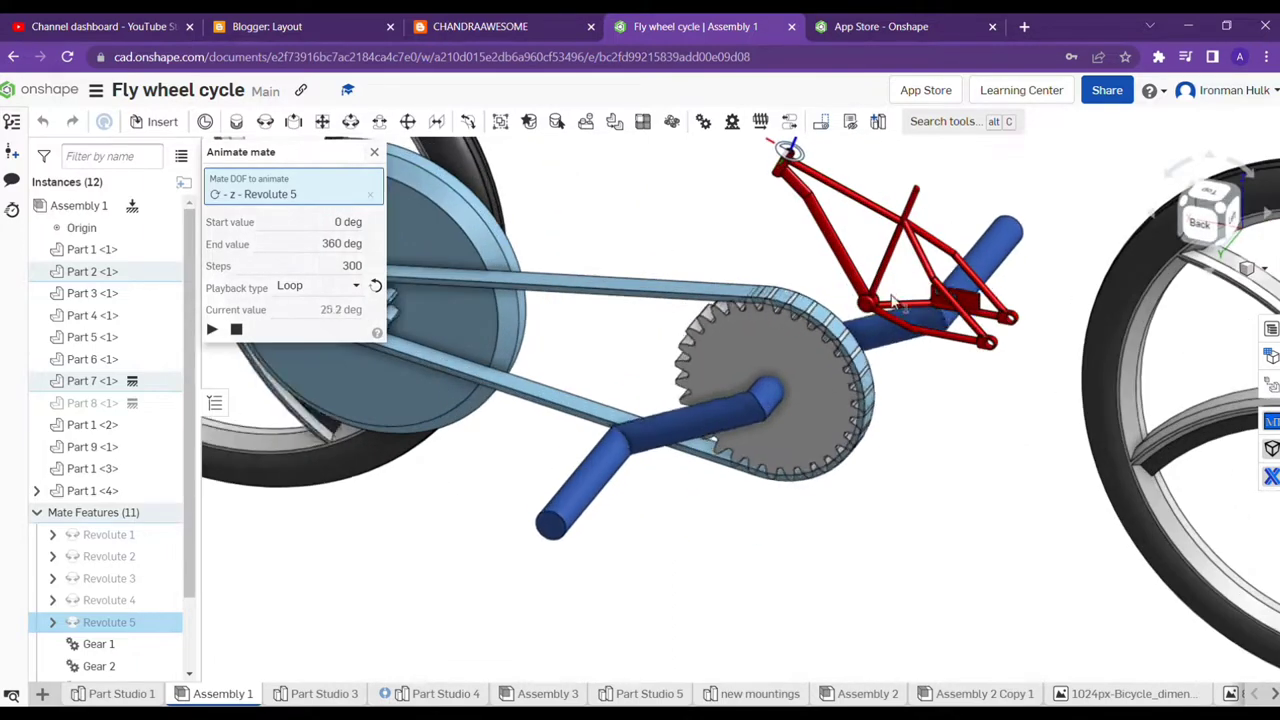
{"action": "right_click", "coordinate": [848, 262]}
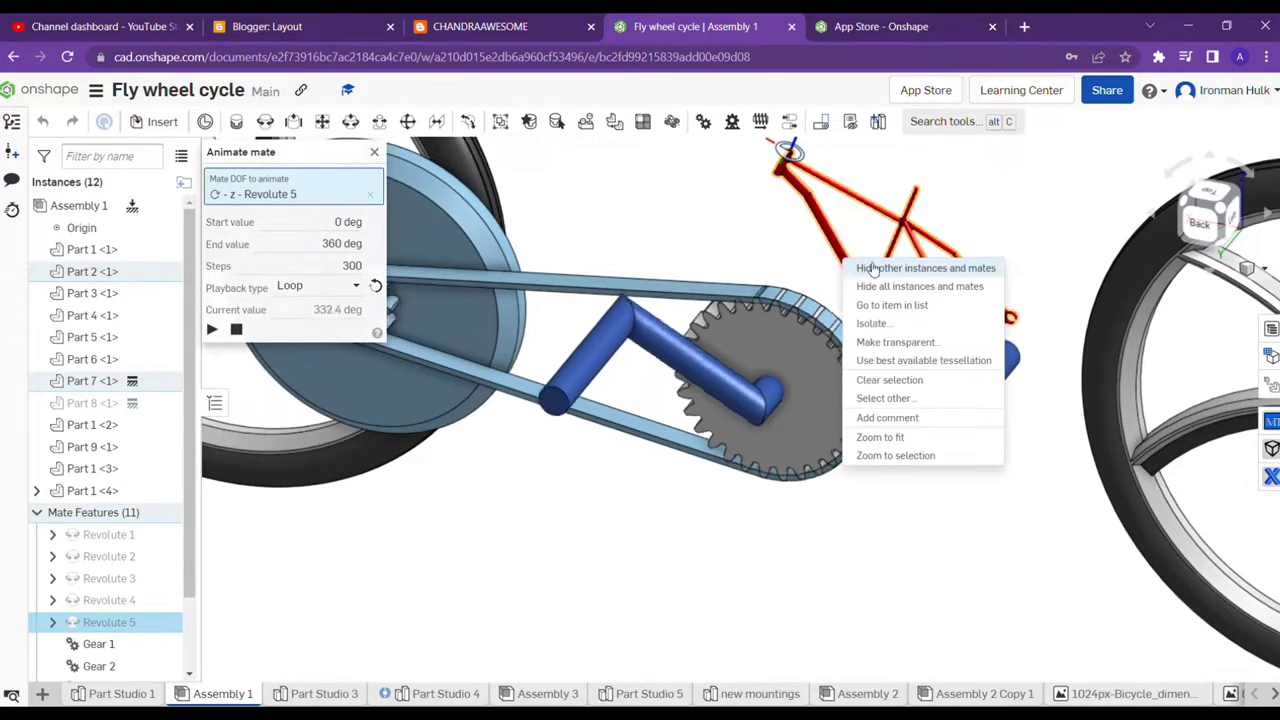
{"action": "left_click", "coordinate": [893, 342]}
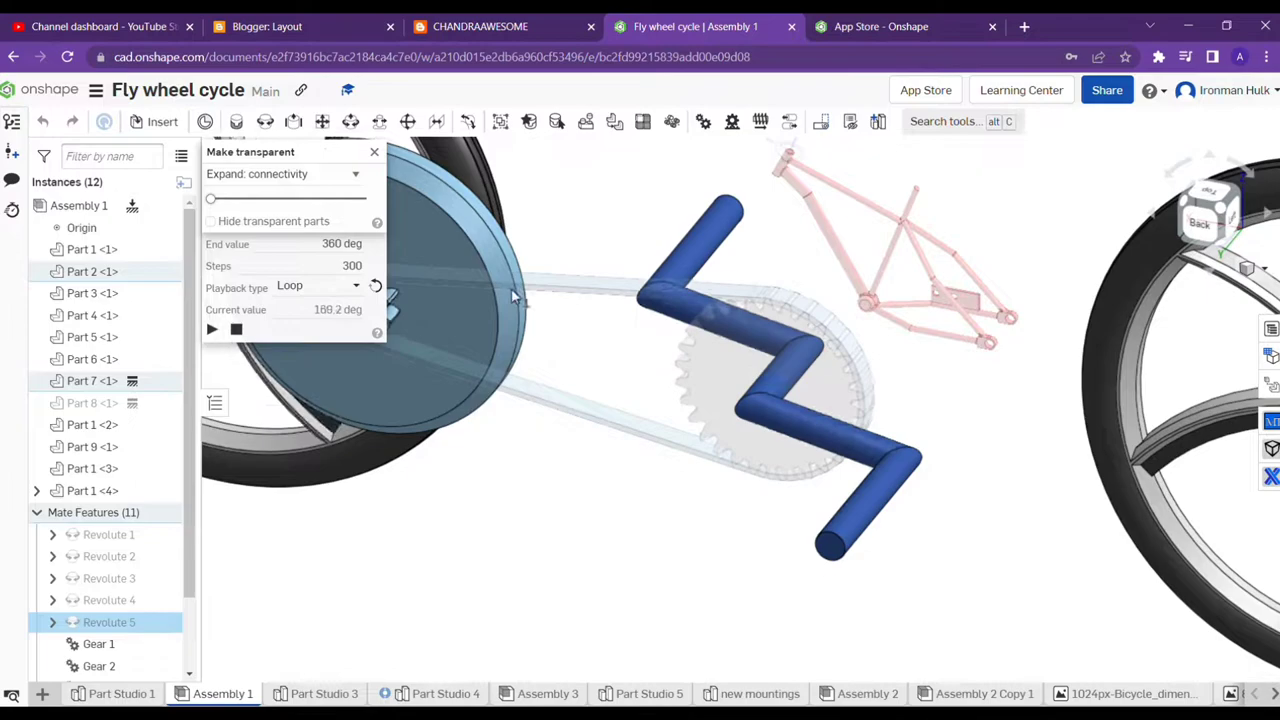
{"action": "left_click", "coordinate": [940, 563]}
Orbit and zoom the bike around to a front view of the drivetrain.
{"action": "scroll", "coordinate": [930, 555], "scroll_direction": "down", "scroll_amount": 5}
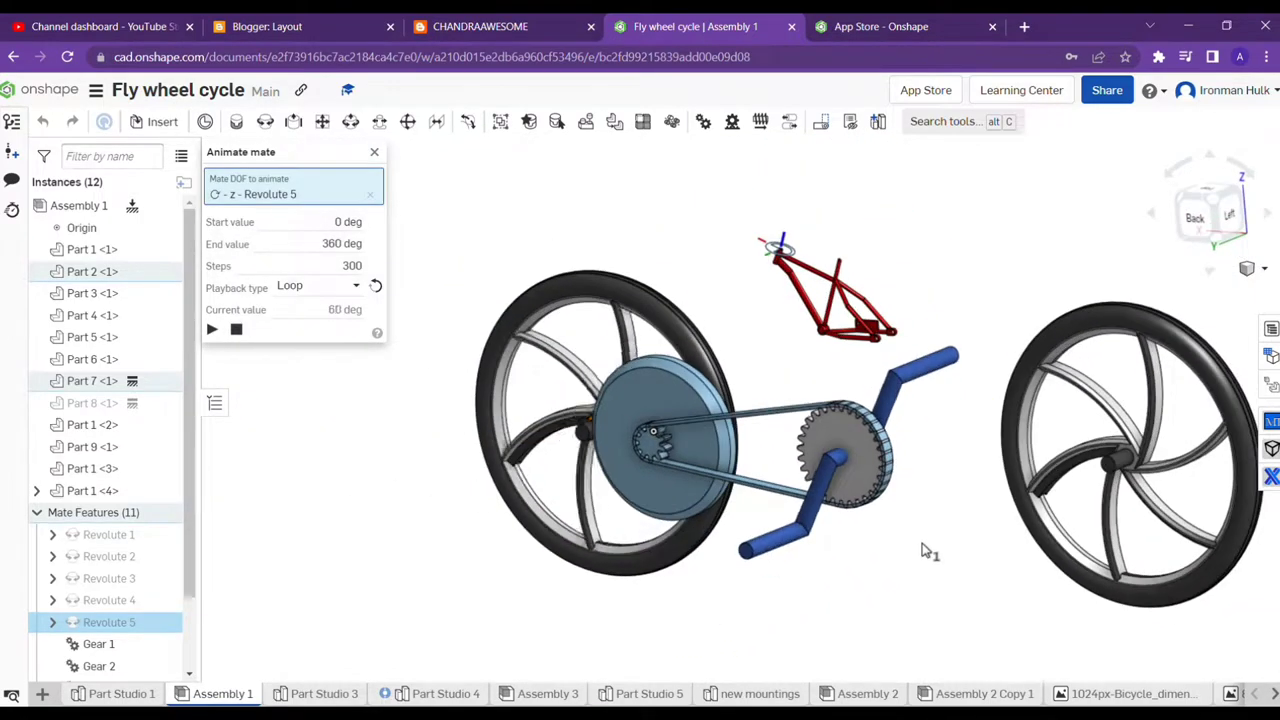
{"action": "scroll", "coordinate": [900, 550], "scroll_direction": "up", "scroll_amount": 3}
{"action": "scroll", "coordinate": [766, 549], "scroll_direction": "up", "scroll_amount": 2}
{"action": "scroll", "coordinate": [835, 512], "scroll_direction": "down", "scroll_amount": 3}
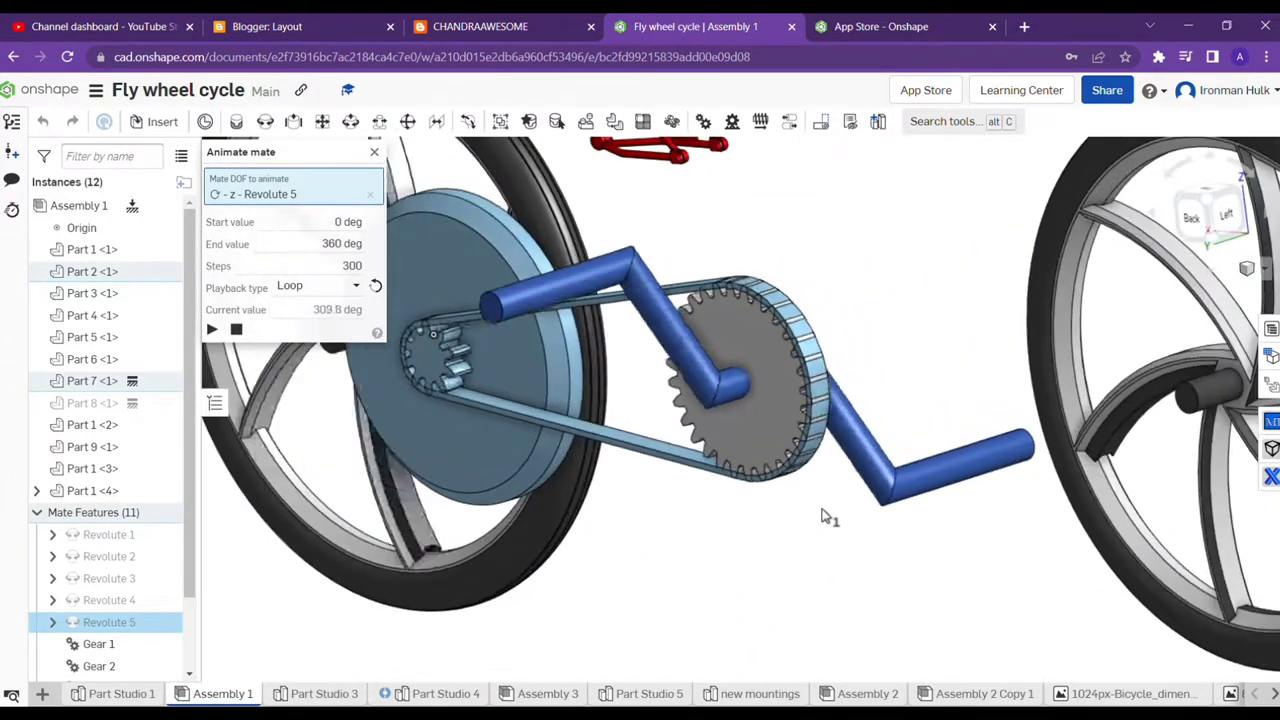
{"action": "right_click_drag", "start_coordinate": [829, 514], "coordinate": [883, 554]}
{"action": "scroll", "coordinate": [760, 535], "scroll_direction": "up", "scroll_amount": 3}
{"action": "scroll", "coordinate": [755, 537], "scroll_direction": "down", "scroll_amount": 3}
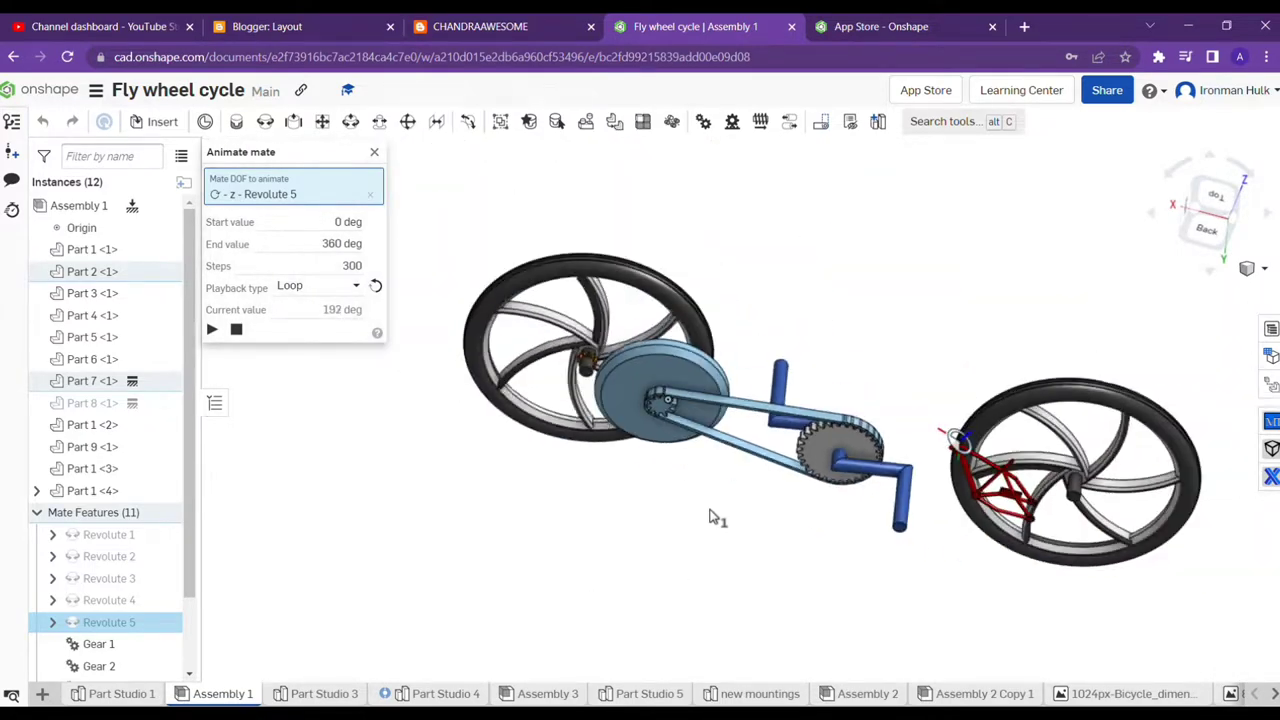
{"action": "mouse_move", "coordinate": [714, 517]}
{"action": "right_mouse_down"}
{"action": "mouse_move", "coordinate": [800, 486]}
{"action": "mouse_move", "coordinate": [894, 531]}
{"action": "mouse_move", "coordinate": [737, 531]}
{"action": "right_mouse_up"}
{"action": "scroll", "coordinate": [950, 500], "scroll_direction": "up", "scroll_amount": 3}
{"action": "scroll", "coordinate": [870, 520], "scroll_direction": "down", "scroll_amount": 3}
{"action": "scroll", "coordinate": [880, 534], "scroll_direction": "up", "scroll_amount": 3}
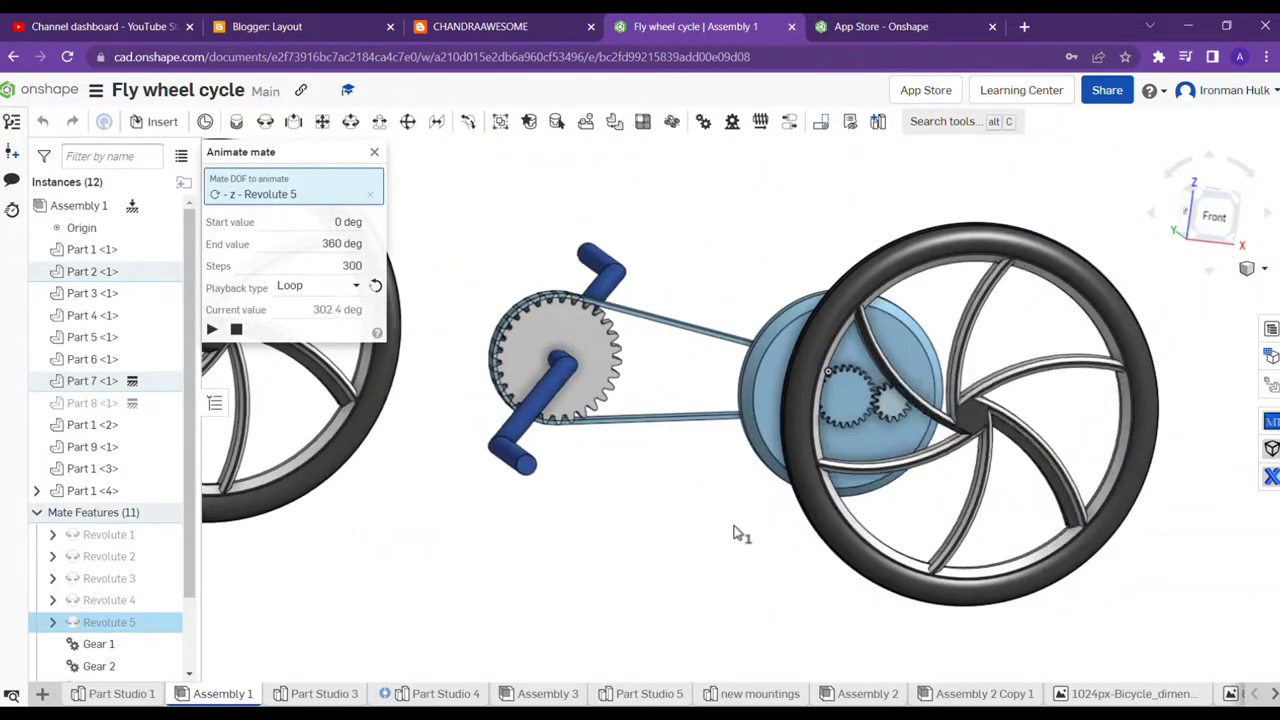
{"action": "right_click", "coordinate": [737, 531]}
{"action": "left_click", "coordinate": [651, 512]}
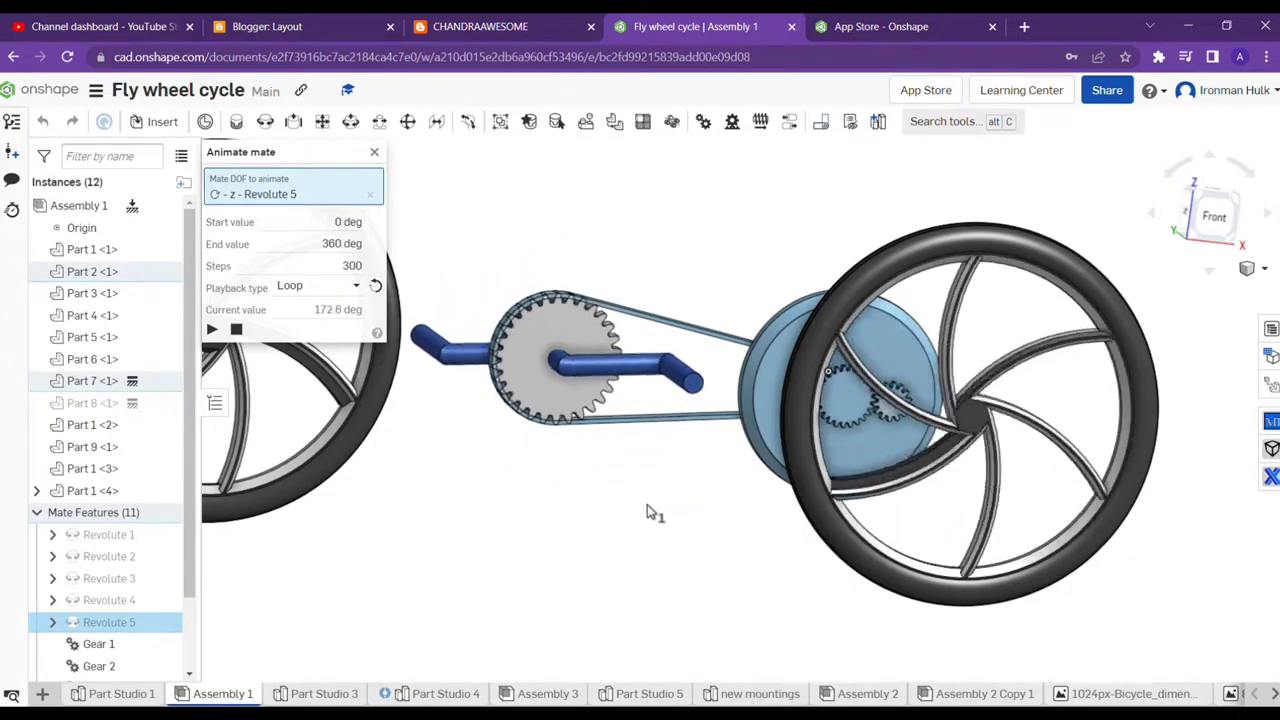
Change the animation Steps from 300 to 100 and replay it.
{"action": "double_click", "coordinate": [321, 266]}
{"action": "type", "text": "100"}
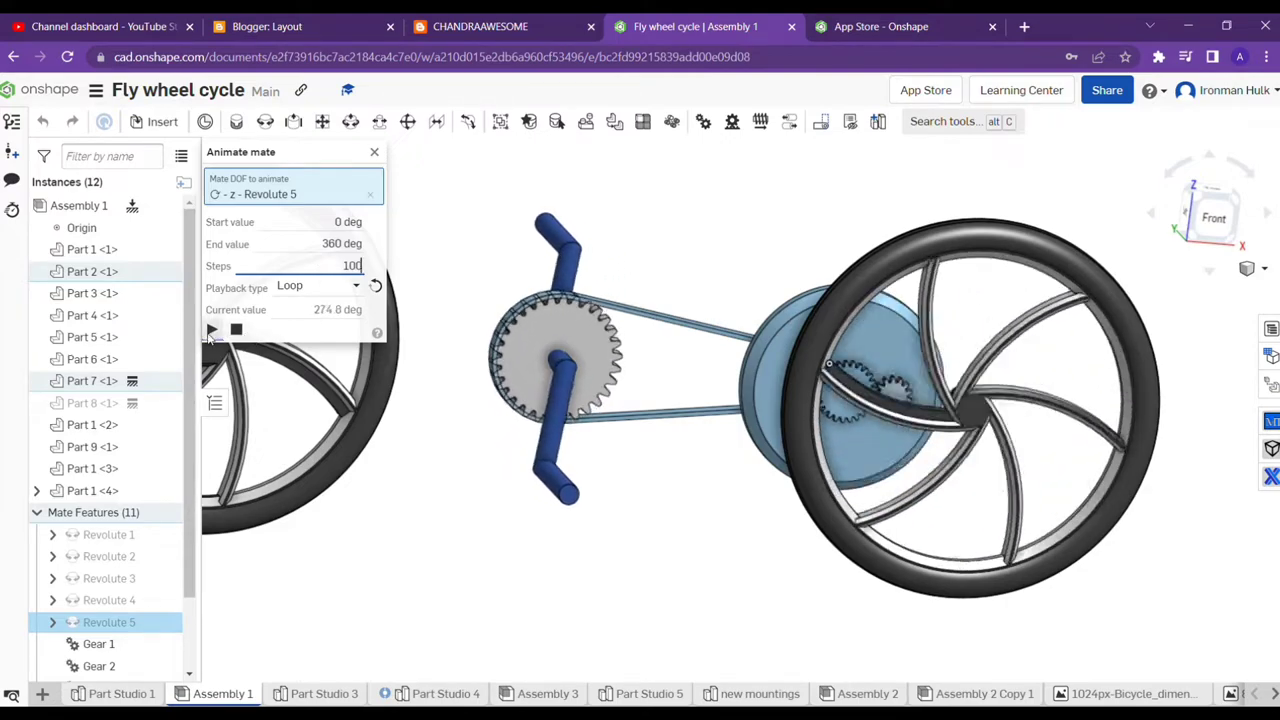
{"action": "left_click", "coordinate": [211, 332]}
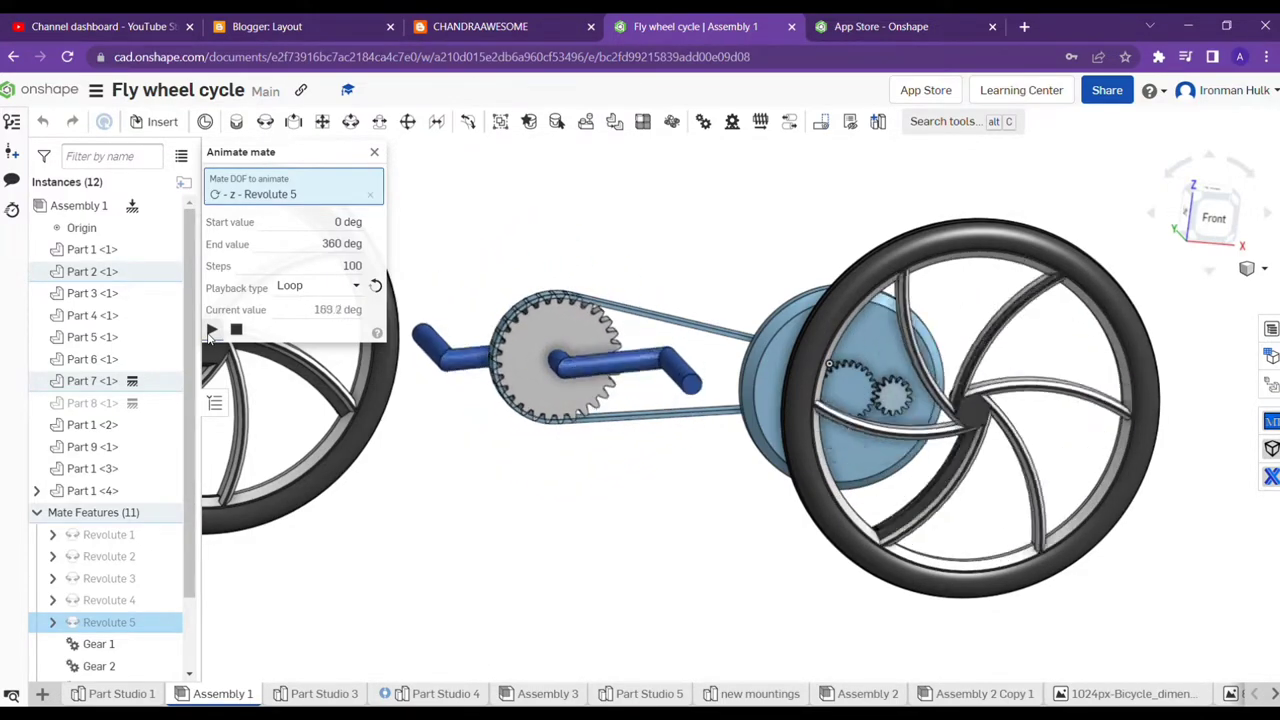
{"action": "scroll", "coordinate": [650, 265], "scroll_direction": "down", "scroll_amount": 3}
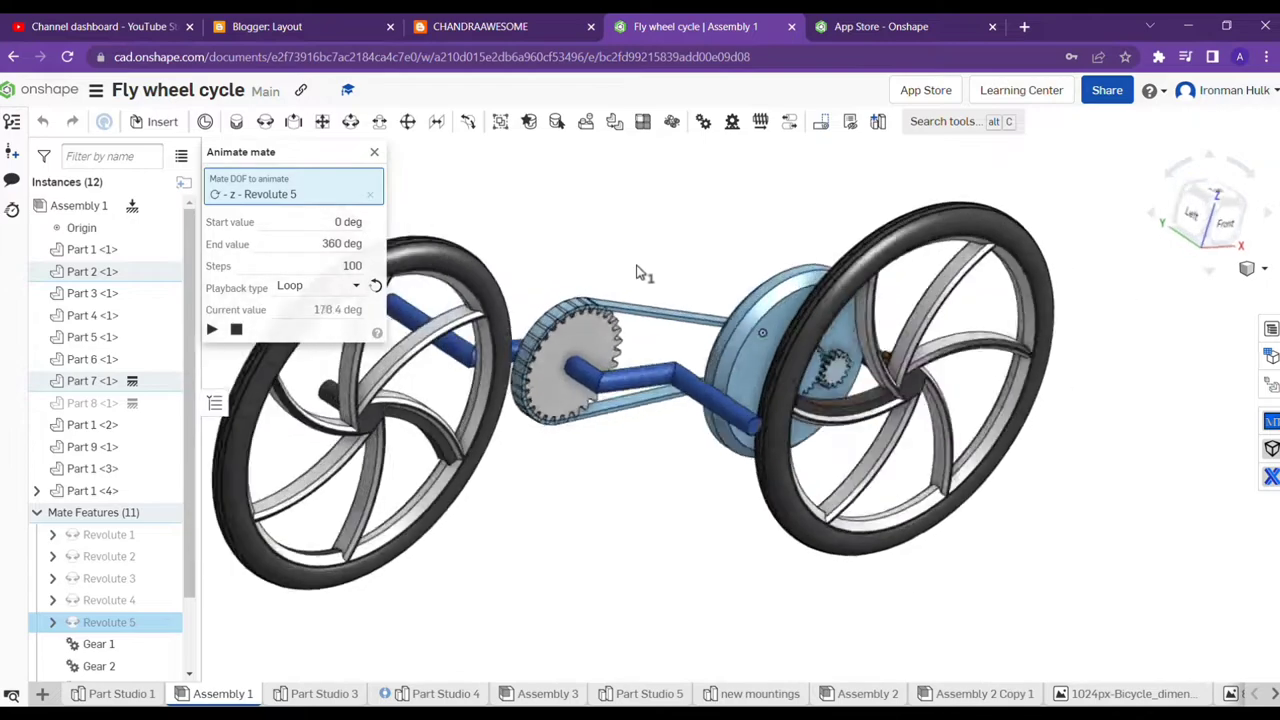
{"action": "scroll", "coordinate": [608, 266], "scroll_direction": "up", "scroll_amount": 2}
{"action": "scroll", "coordinate": [590, 267], "scroll_direction": "up", "scroll_amount": 2}
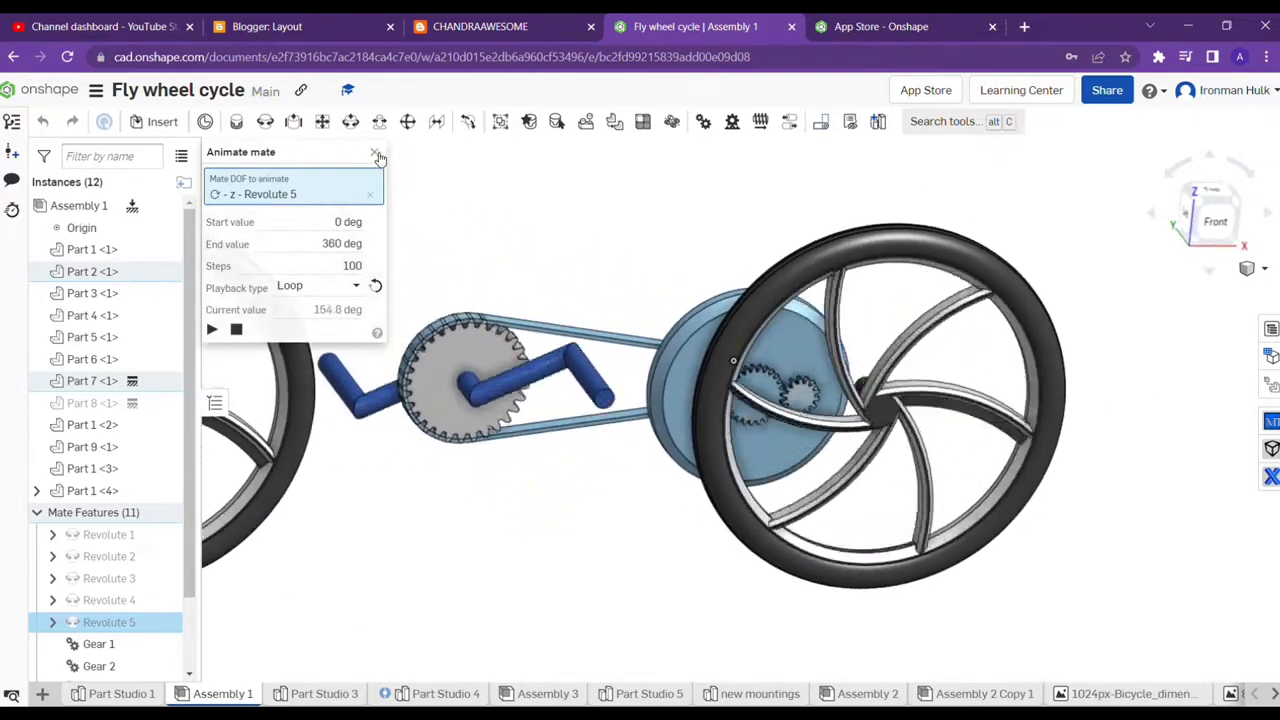
Close the Animate mate dialog, stopping the animation, and orbit the bike toward its right side.
{"action": "left_click", "coordinate": [374, 152]}
{"action": "scroll", "coordinate": [800, 350], "scroll_direction": "down", "scroll_amount": 2}
{"action": "scroll", "coordinate": [1006, 404], "scroll_direction": "up", "scroll_amount": 5}
{"action": "scroll", "coordinate": [1010, 380], "scroll_direction": "down", "scroll_amount": 2}
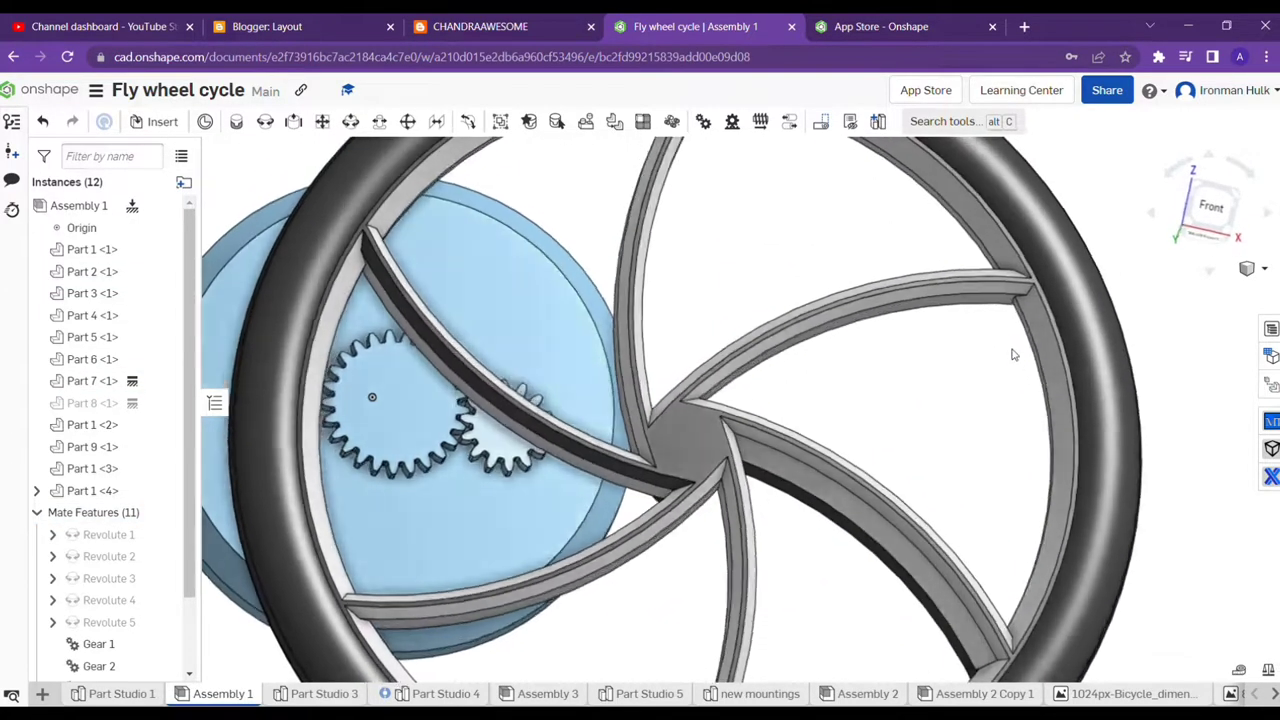
{"action": "mouse_move", "coordinate": [1014, 354]}
{"action": "right_mouse_down"}
{"action": "mouse_move", "coordinate": [900, 360]}
{"action": "mouse_move", "coordinate": [806, 410]}
{"action": "right_mouse_up"}
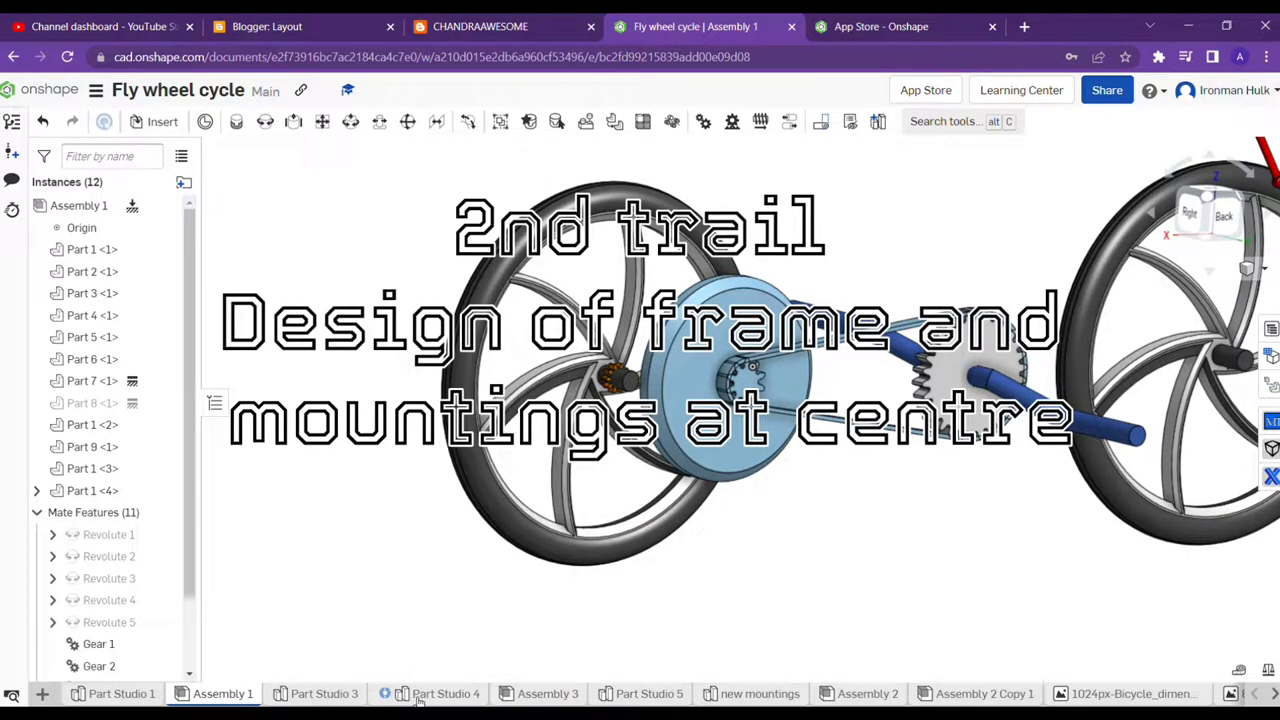
Switch to Assembly 3 and zoom in on the gear housing from an isometric view.
{"action": "left_click", "coordinate": [530, 698]}
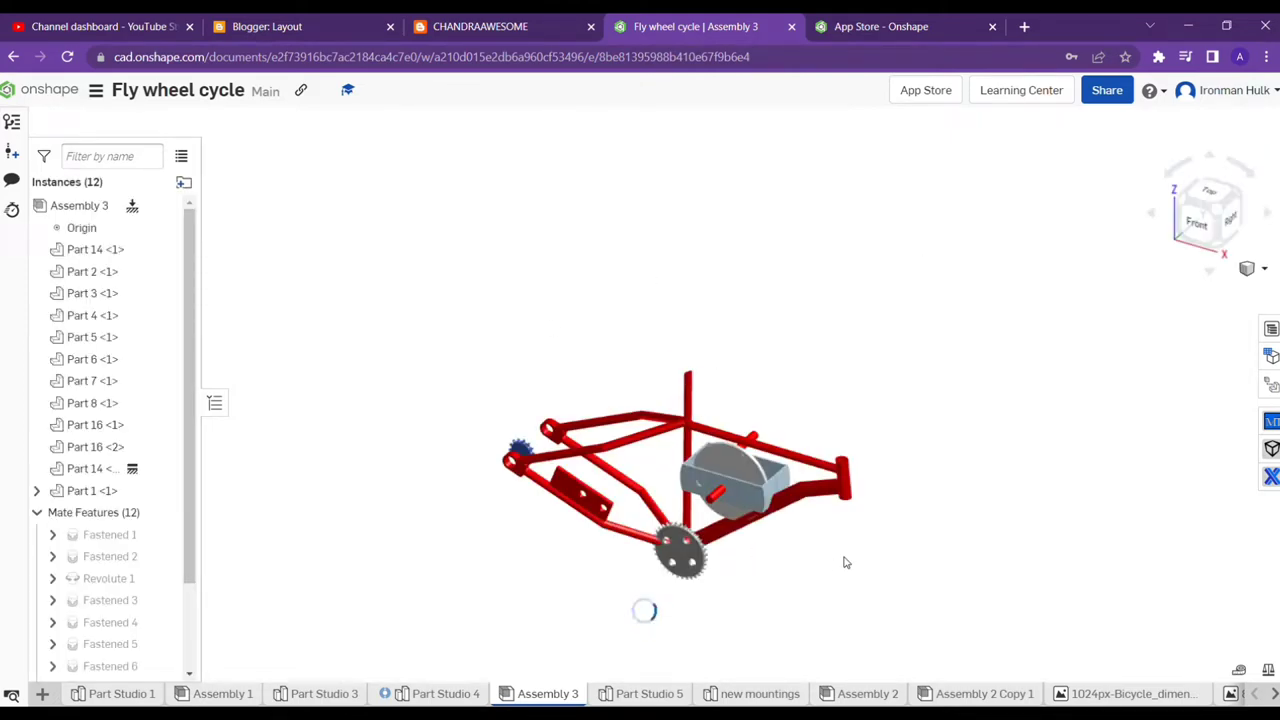
{"action": "scroll", "coordinate": [850, 530], "scroll_direction": "up", "scroll_amount": 5}
{"action": "mouse_move", "coordinate": [726, 551]}
{"action": "right_mouse_down"}
{"action": "mouse_move", "coordinate": [757, 588]}
{"action": "mouse_move", "coordinate": [455, 360]}
{"action": "mouse_move", "coordinate": [730, 428]}
{"action": "right_mouse_up"}
{"action": "scroll", "coordinate": [455, 360], "scroll_direction": "up", "scroll_amount": 3}
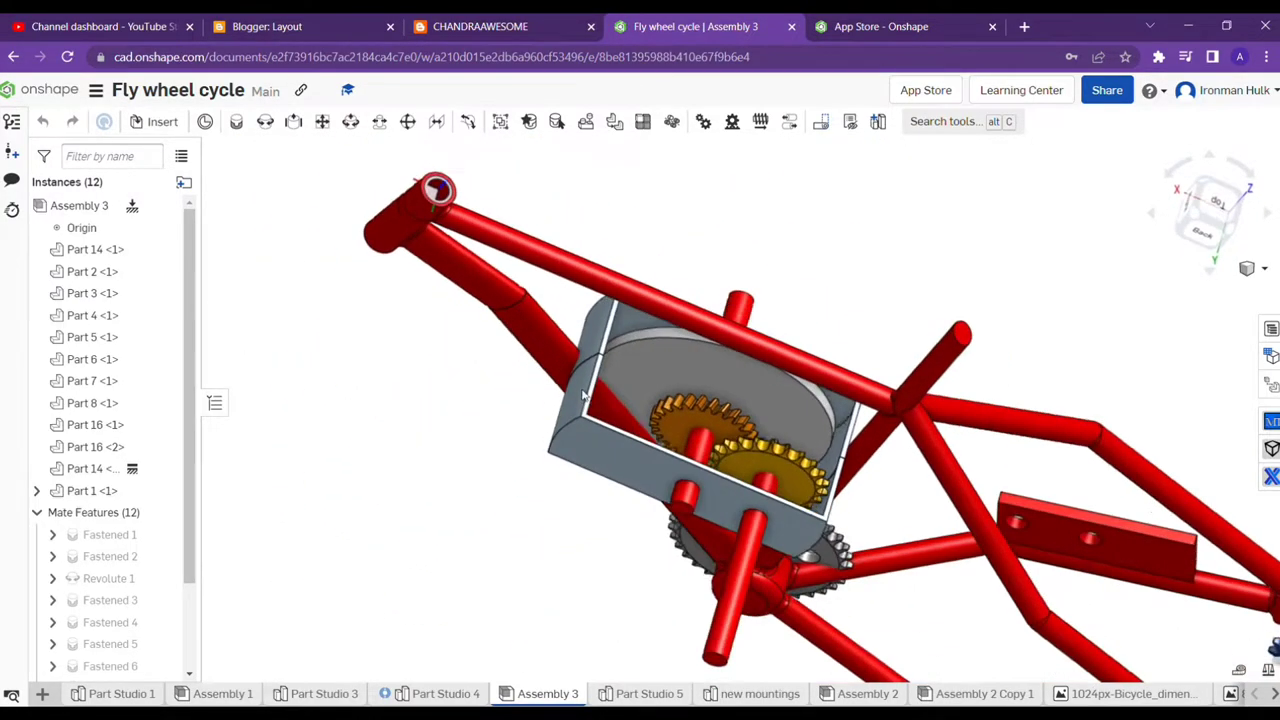
{"action": "scroll", "coordinate": [730, 428], "scroll_direction": "up", "scroll_amount": 1}
{"action": "scroll", "coordinate": [715, 489], "scroll_direction": "up", "scroll_amount": 2}
{"action": "scroll", "coordinate": [716, 492], "scroll_direction": "up", "scroll_amount": 2}
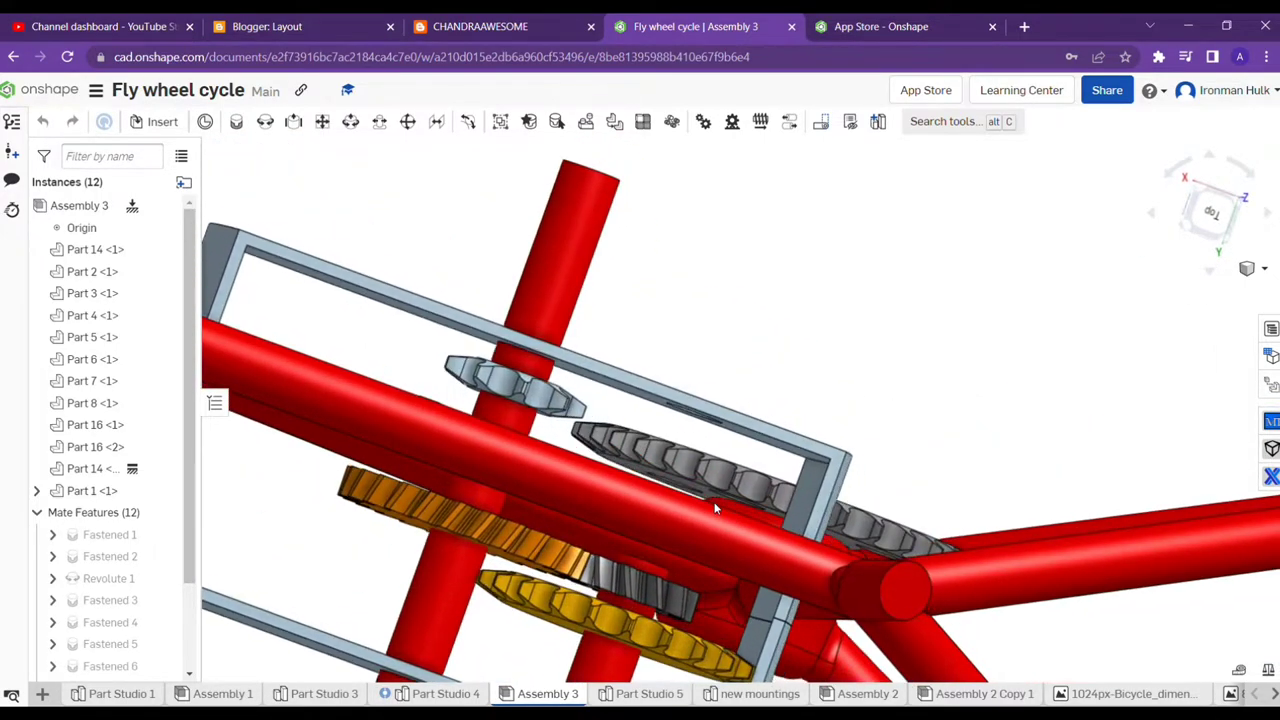
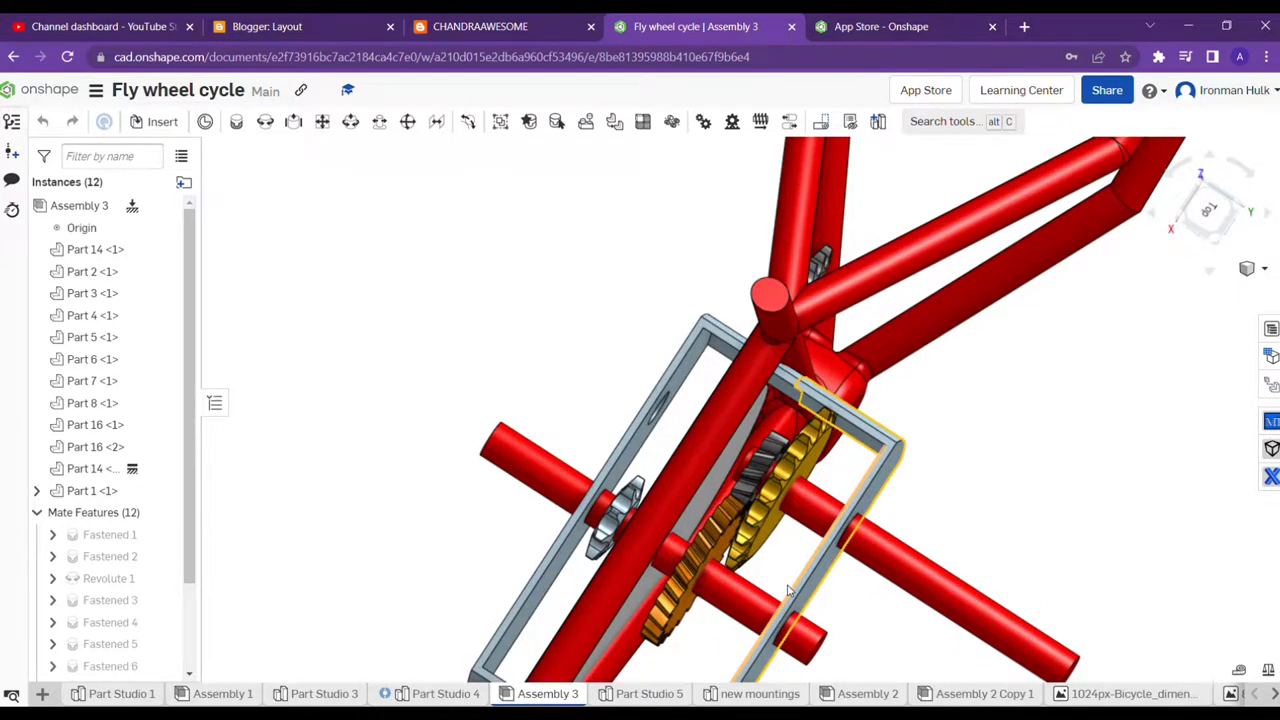
View the whole Assembly 3 bicycle frame side-on, then switch to Assembly 2.
{"action": "scroll", "coordinate": [788, 590], "scroll_direction": "down", "scroll_amount": 2}
{"action": "scroll", "coordinate": [1063, 471], "scroll_direction": "down", "scroll_amount": 3}
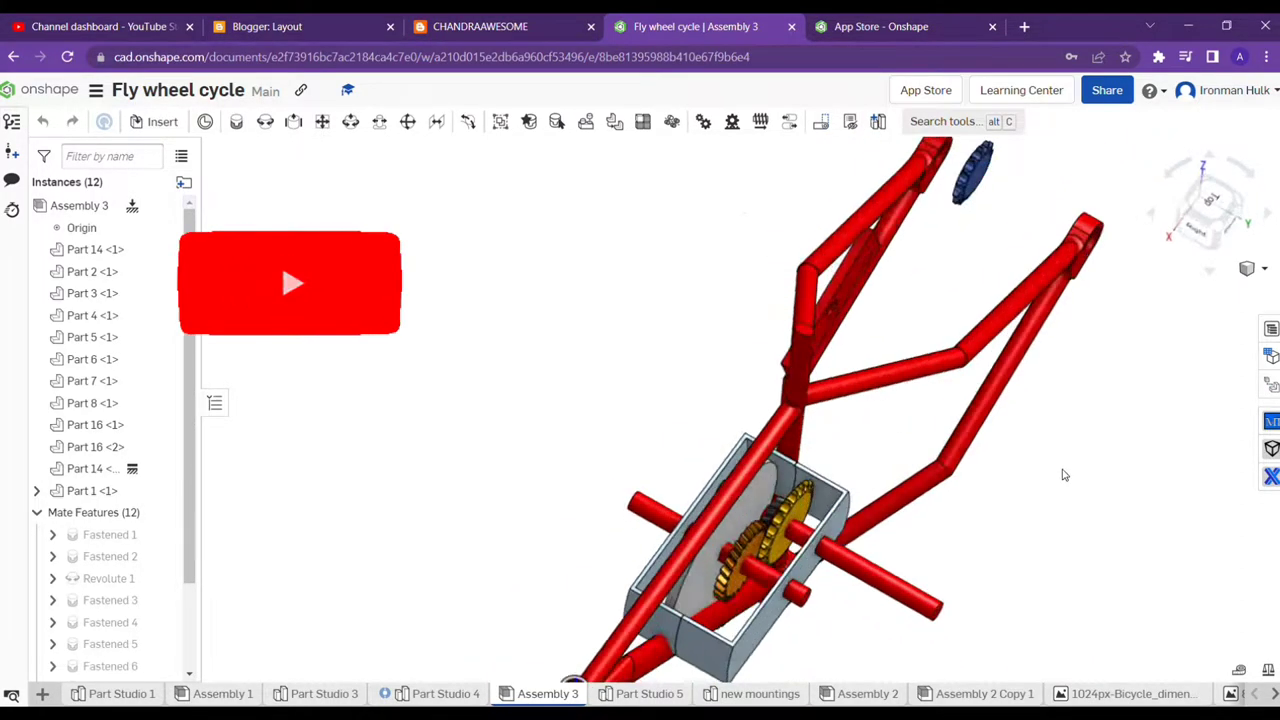
{"action": "right_click_drag", "start_coordinate": [1063, 471], "coordinate": [950, 418]}
{"action": "right_click_drag", "start_coordinate": [697, 543], "coordinate": [609, 677]}
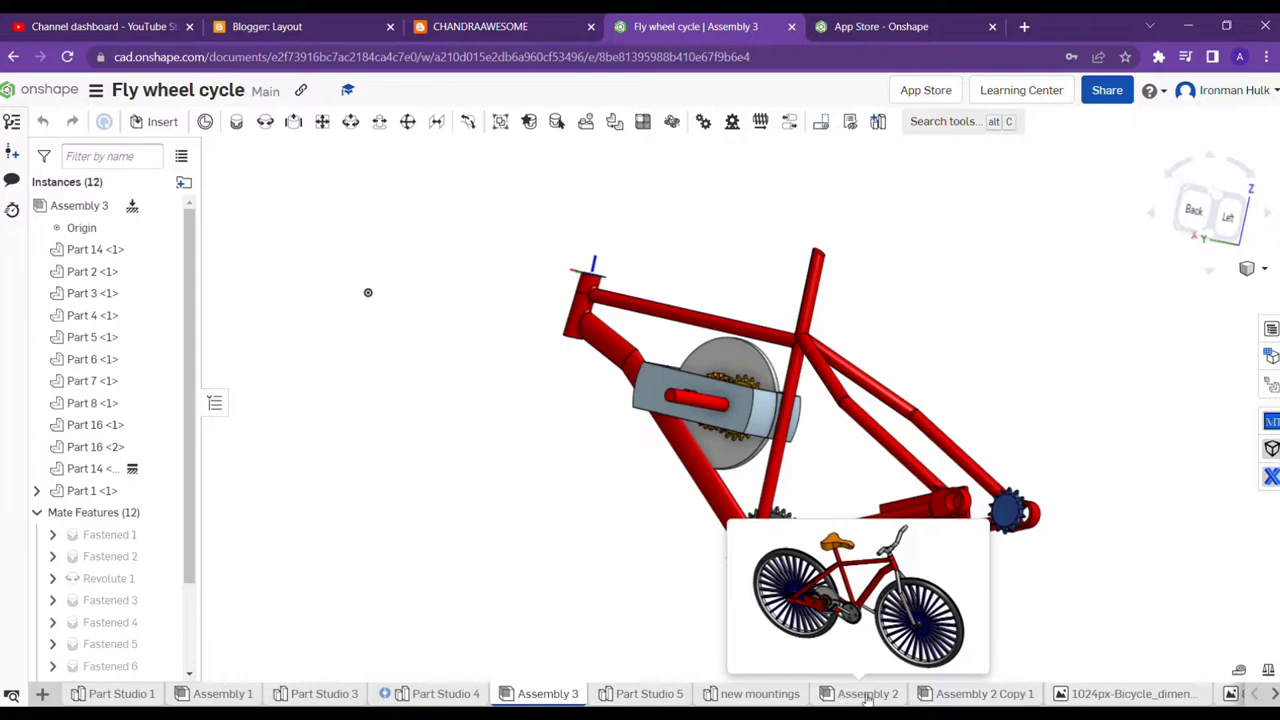
{"action": "left_click", "coordinate": [866, 694]}
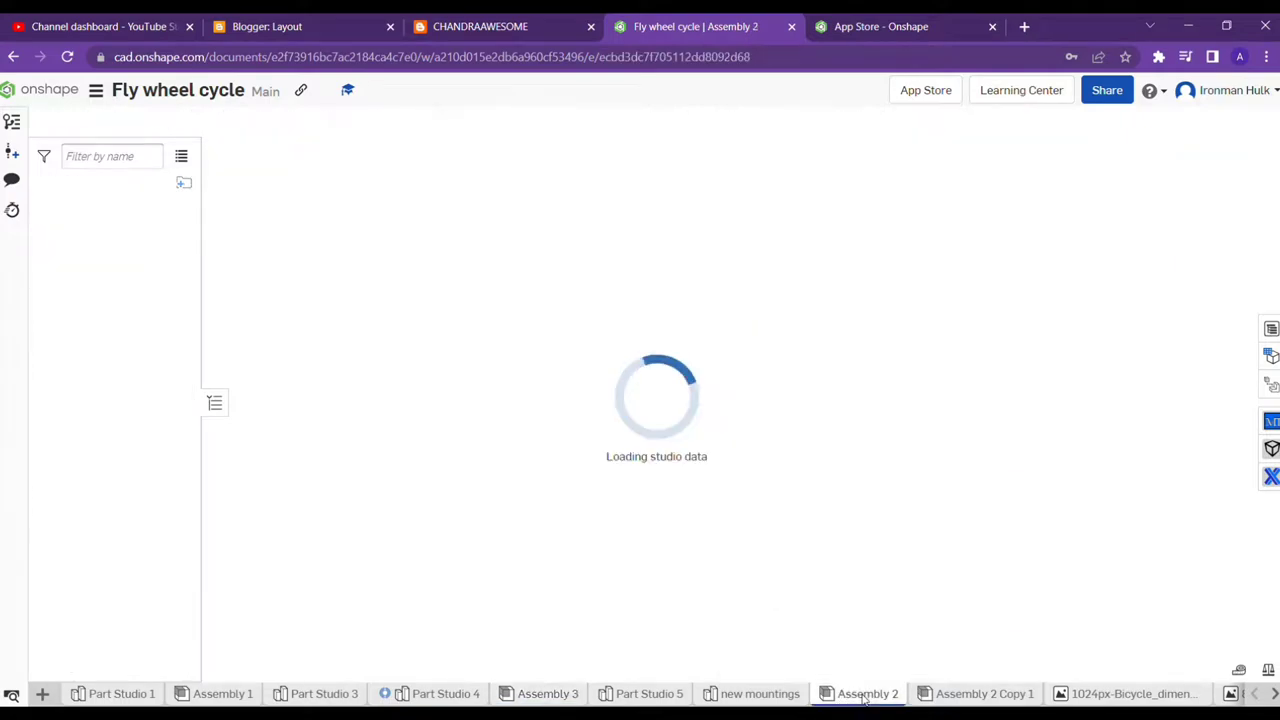
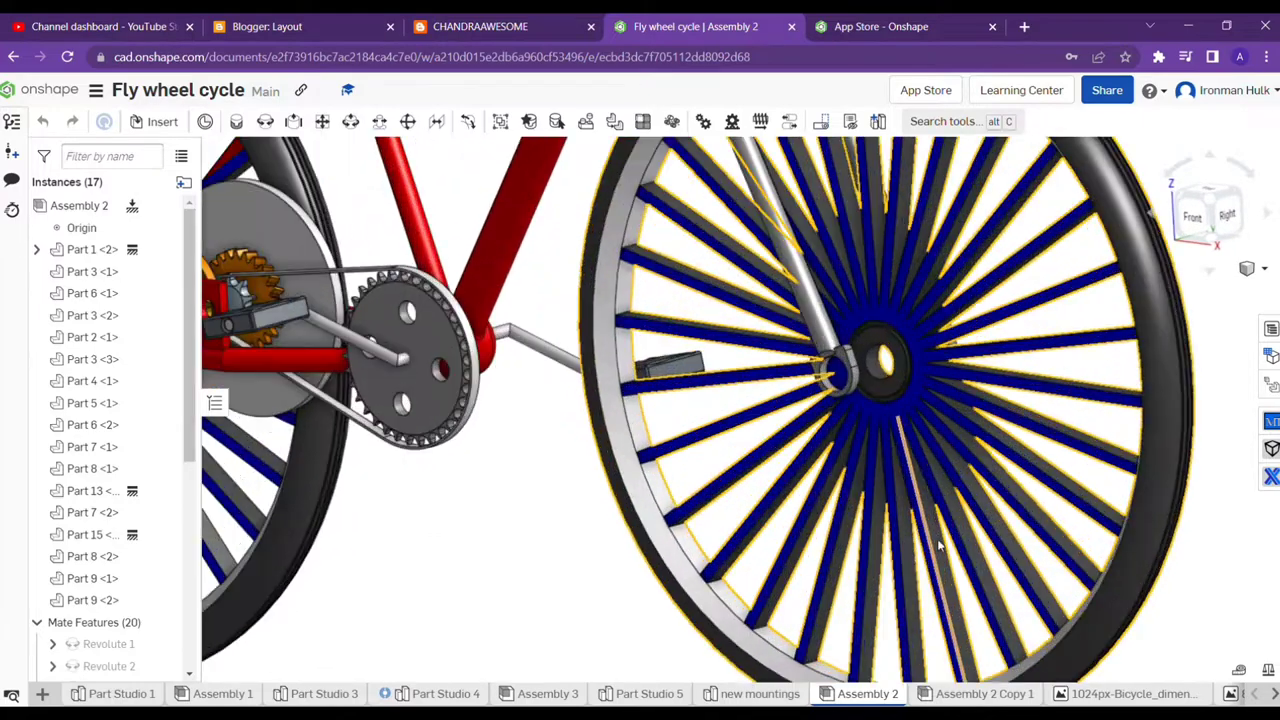
Orbit and zoom the bicycle around to a straight side view.
{"action": "mouse_move", "coordinate": [938, 545]}
{"action": "right_mouse_down"}
{"action": "mouse_move", "coordinate": [632, 403]}
{"action": "mouse_move", "coordinate": [966, 466]}
{"action": "mouse_move", "coordinate": [709, 571]}
{"action": "mouse_move", "coordinate": [777, 257]}
{"action": "mouse_move", "coordinate": [669, 273]}
{"action": "mouse_move", "coordinate": [740, 423]}
{"action": "mouse_move", "coordinate": [714, 310]}
{"action": "right_mouse_up"}
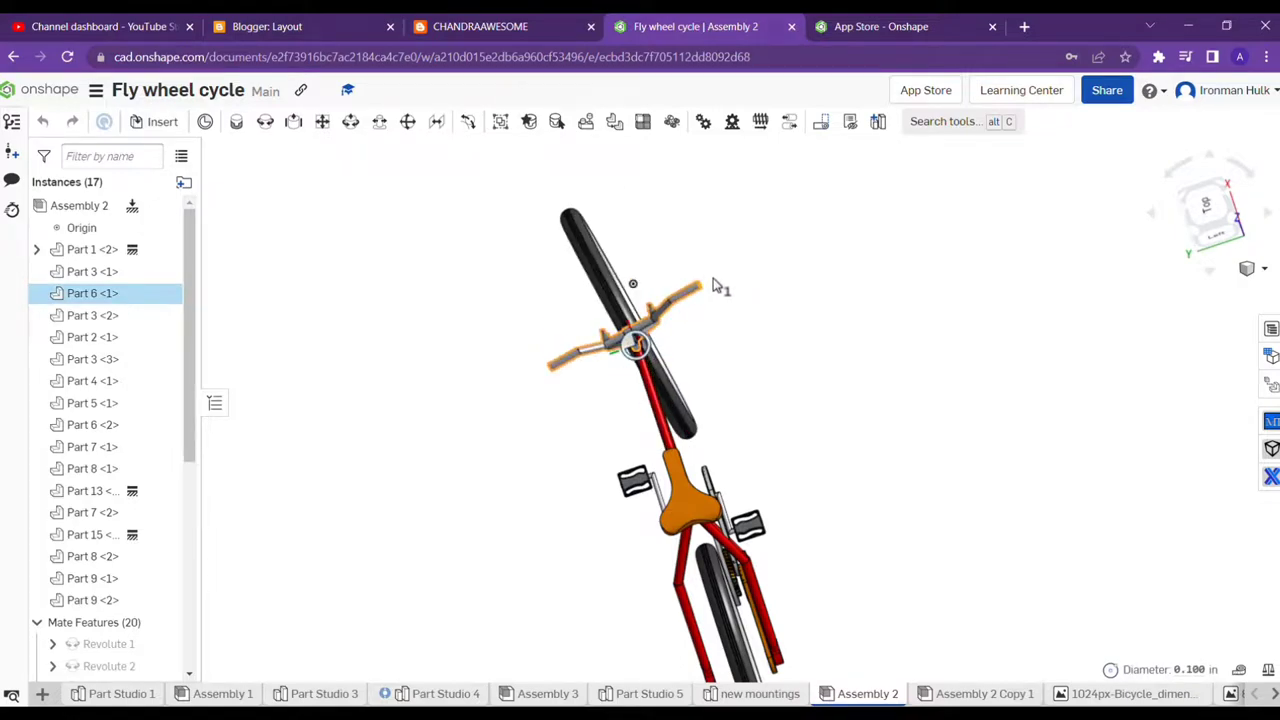
{"action": "right_click_drag", "start_coordinate": [712, 285], "coordinate": [796, 291]}
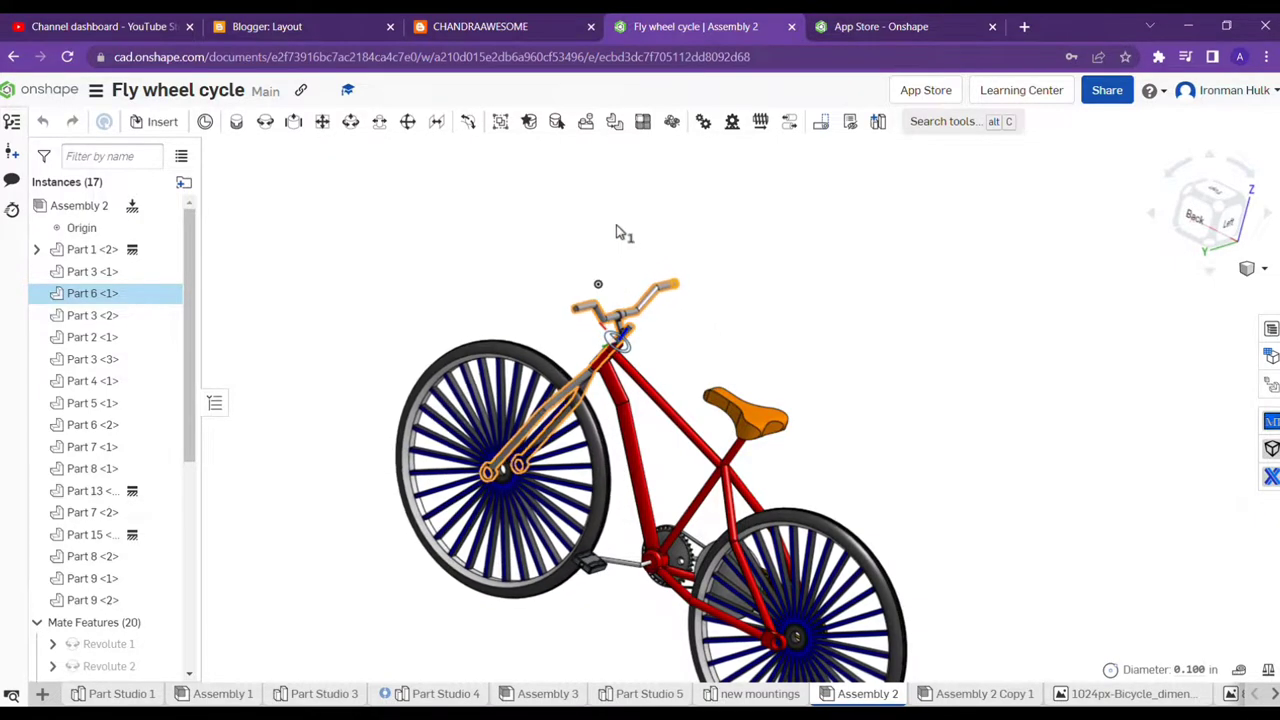
{"action": "mouse_move", "coordinate": [580, 195]}
{"action": "right_mouse_down"}
{"action": "mouse_move", "coordinate": [754, 320]}
{"action": "mouse_move", "coordinate": [691, 357]}
{"action": "mouse_move", "coordinate": [715, 665]}
{"action": "right_mouse_up"}
{"action": "scroll", "coordinate": [645, 638], "scroll_direction": "up", "scroll_amount": 5}
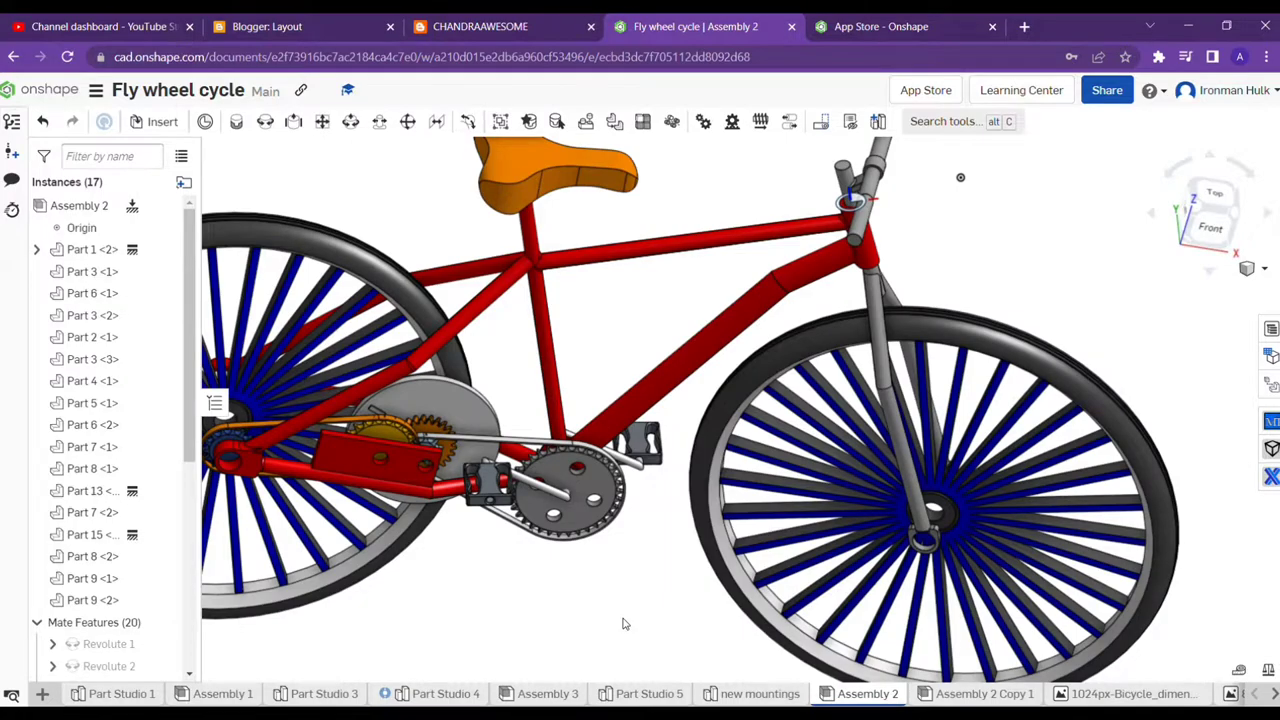
{"action": "mouse_move", "coordinate": [623, 620]}
{"action": "right_mouse_down"}
{"action": "mouse_move", "coordinate": [594, 597]}
{"action": "mouse_move", "coordinate": [663, 620]}
{"action": "mouse_move", "coordinate": [615, 574]}
{"action": "right_mouse_up"}
{"action": "scroll", "coordinate": [615, 574], "scroll_direction": "up", "scroll_amount": 3}
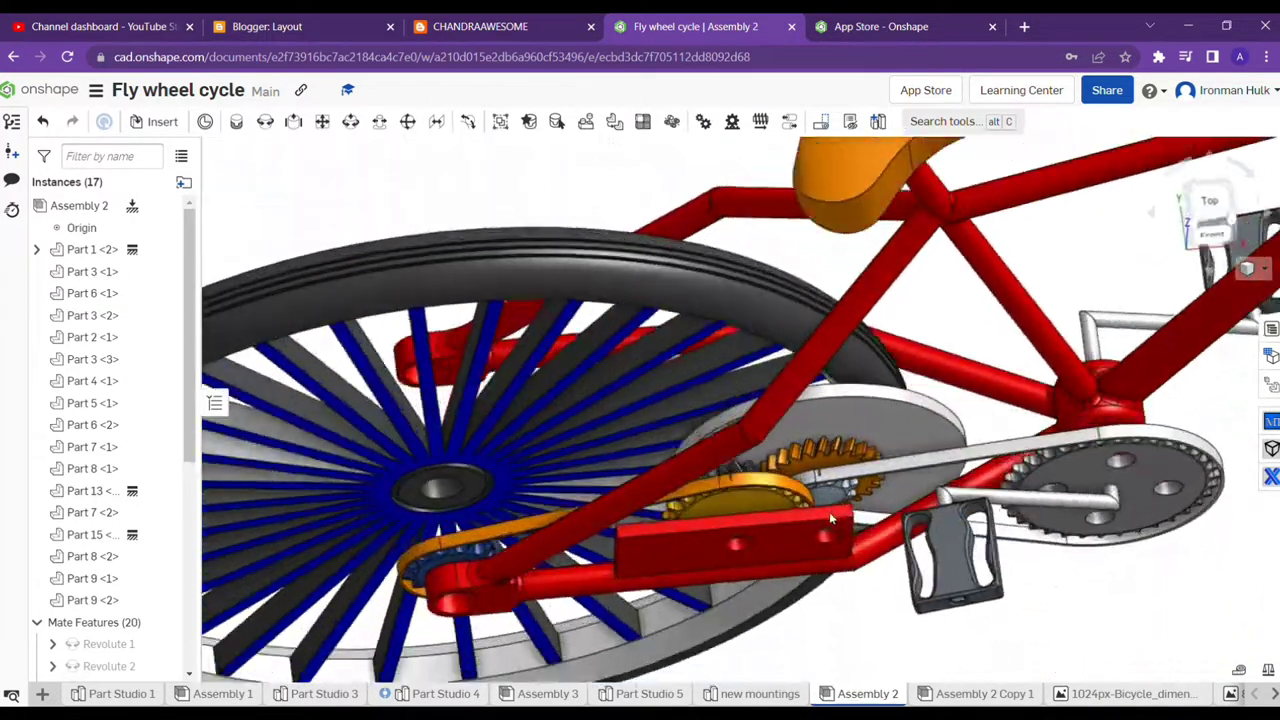
{"action": "mouse_move", "coordinate": [844, 454]}
{"action": "right_mouse_down"}
{"action": "mouse_move", "coordinate": [829, 516]}
{"action": "mouse_move", "coordinate": [900, 560]}
{"action": "right_mouse_up"}
{"action": "scroll", "coordinate": [1000, 586], "scroll_direction": "down", "scroll_amount": 5}
{"action": "mouse_move", "coordinate": [1000, 586]}
{"action": "right_mouse_down"}
{"action": "mouse_move", "coordinate": [937, 554]}
{"action": "mouse_move", "coordinate": [951, 528]}
{"action": "right_mouse_up"}
{"action": "scroll", "coordinate": [143, 586], "scroll_direction": "down", "scroll_amount": 3}
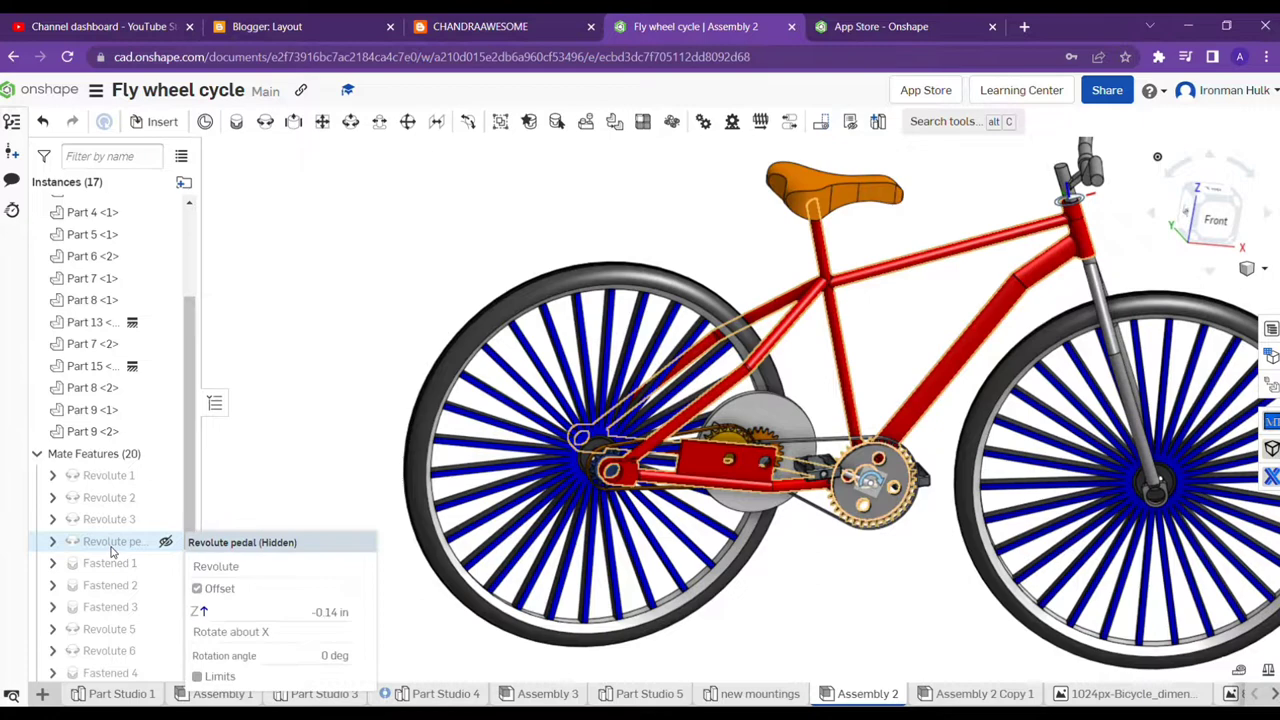
Animate the Revolute pedal mate through 0–360 deg, zooming in on the turning drivetrain.
{"action": "right_click", "coordinate": [113, 552]}
{"action": "left_click", "coordinate": [142, 492]}
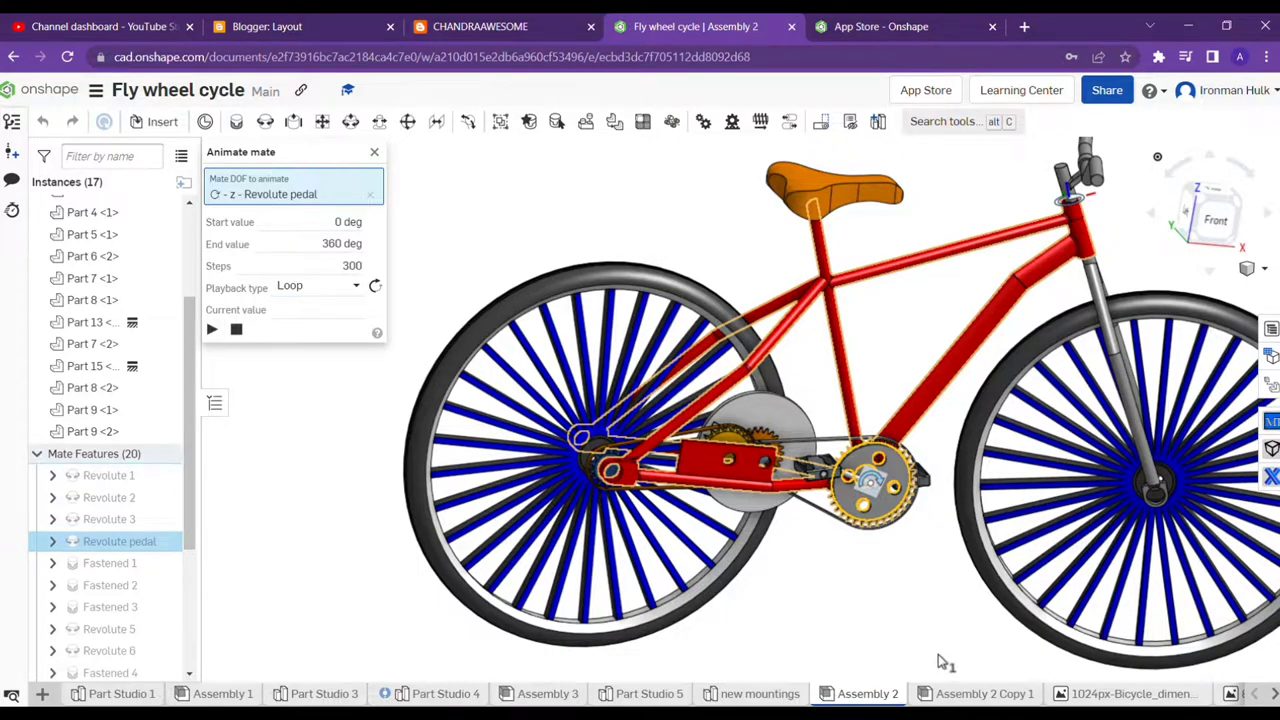
{"action": "middle_click_drag", "start_coordinate": [940, 657], "coordinate": [895, 660]}
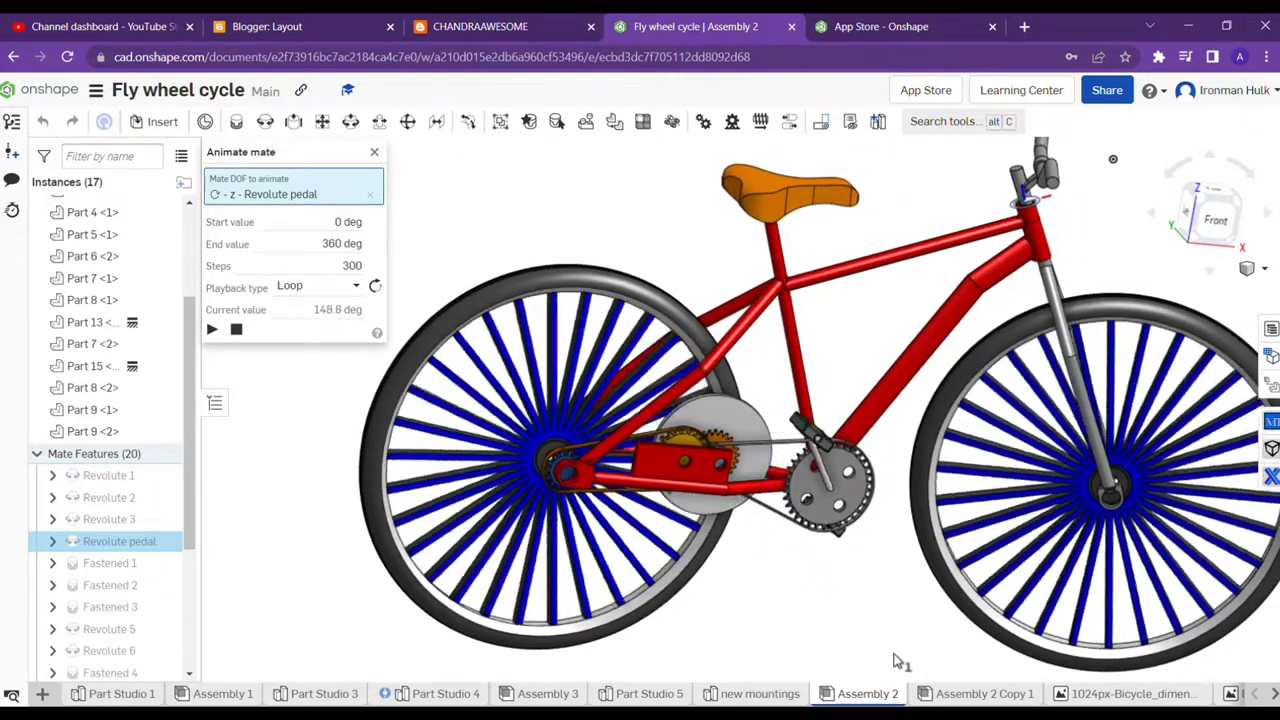
{"action": "scroll", "coordinate": [551, 483], "scroll_direction": "up", "scroll_amount": 3}
{"action": "scroll", "coordinate": [578, 456], "scroll_direction": "up", "scroll_amount": 2}
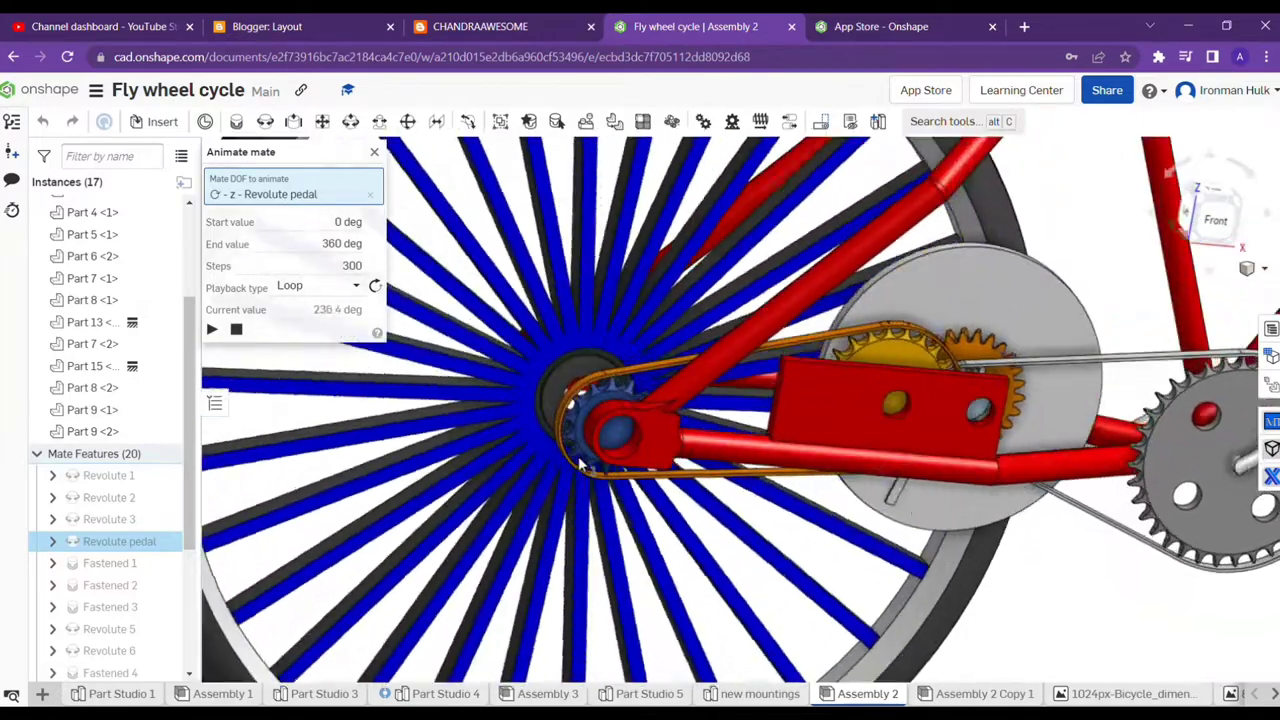
{"action": "scroll", "coordinate": [578, 456], "scroll_direction": "up", "scroll_amount": 2}
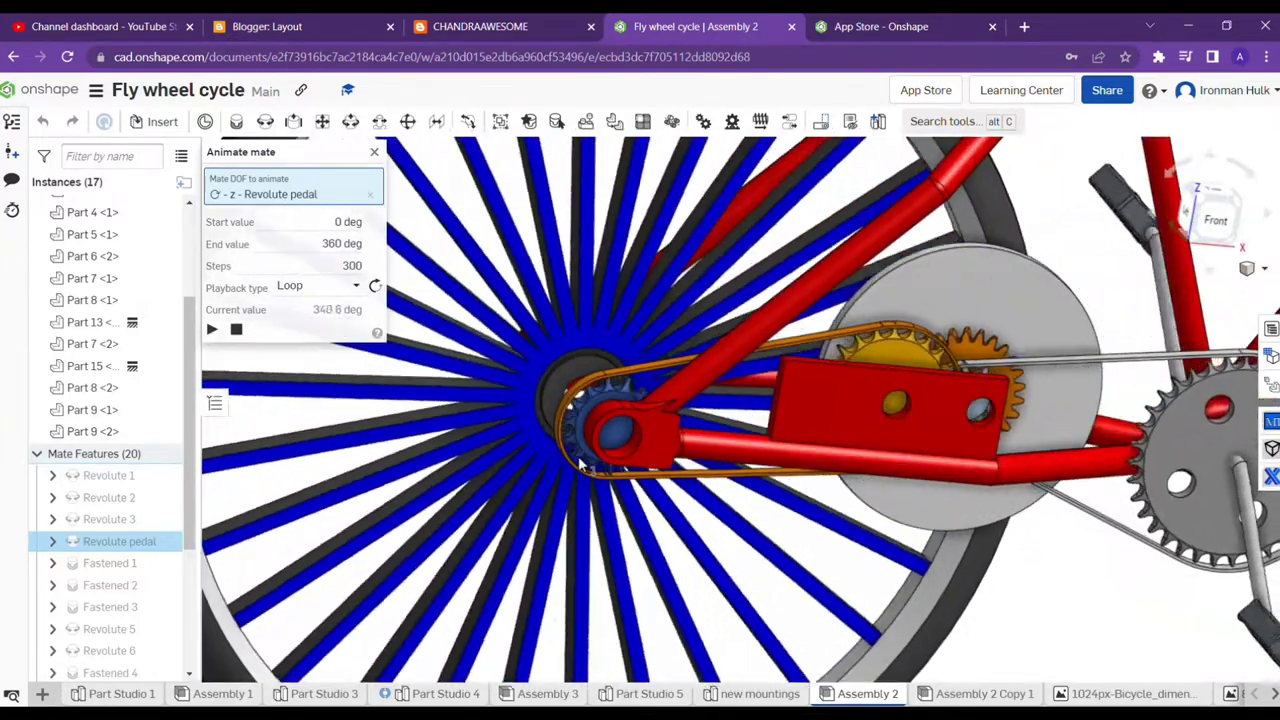
{"action": "scroll", "coordinate": [578, 456], "scroll_direction": "down", "scroll_amount": 2}
{"action": "scroll", "coordinate": [578, 456], "scroll_direction": "down", "scroll_amount": 3}
{"action": "scroll", "coordinate": [578, 456], "scroll_direction": "down", "scroll_amount": 2}
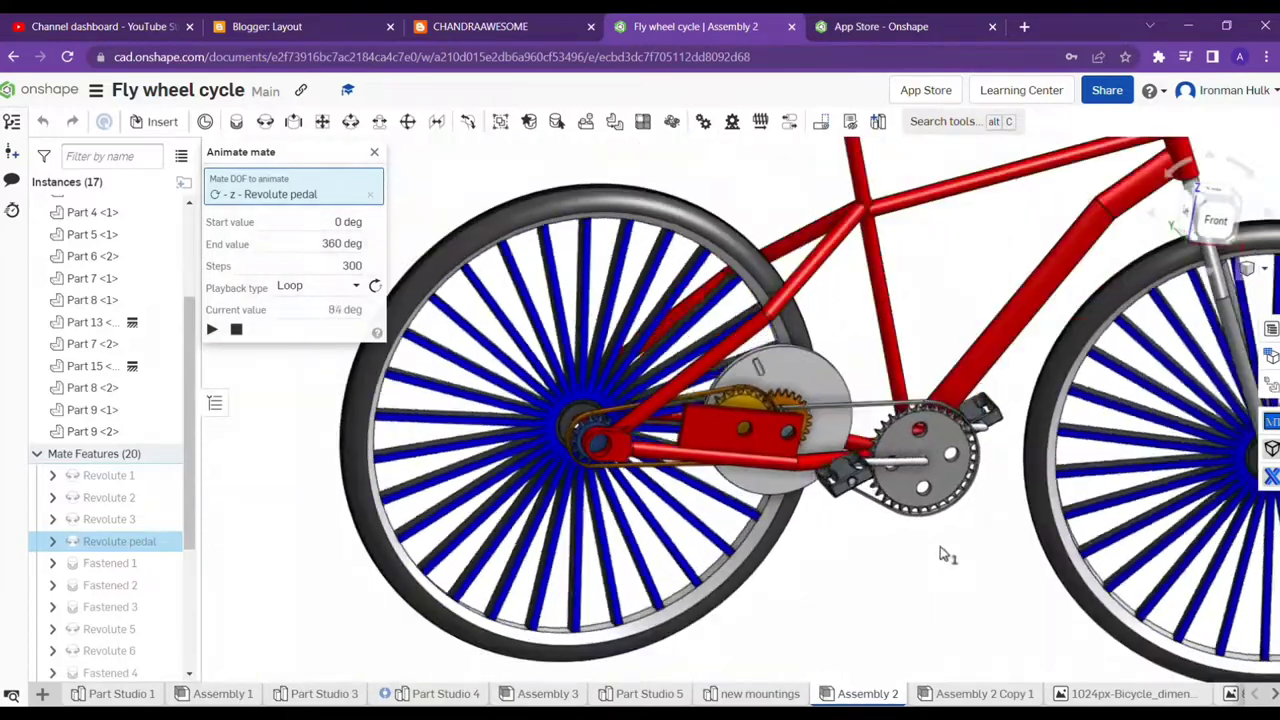
{"action": "scroll", "coordinate": [953, 545], "scroll_direction": "down", "scroll_amount": 2}
{"action": "scroll", "coordinate": [945, 550], "scroll_direction": "down", "scroll_amount": 3}
{"action": "scroll", "coordinate": [860, 556], "scroll_direction": "down", "scroll_amount": 1}
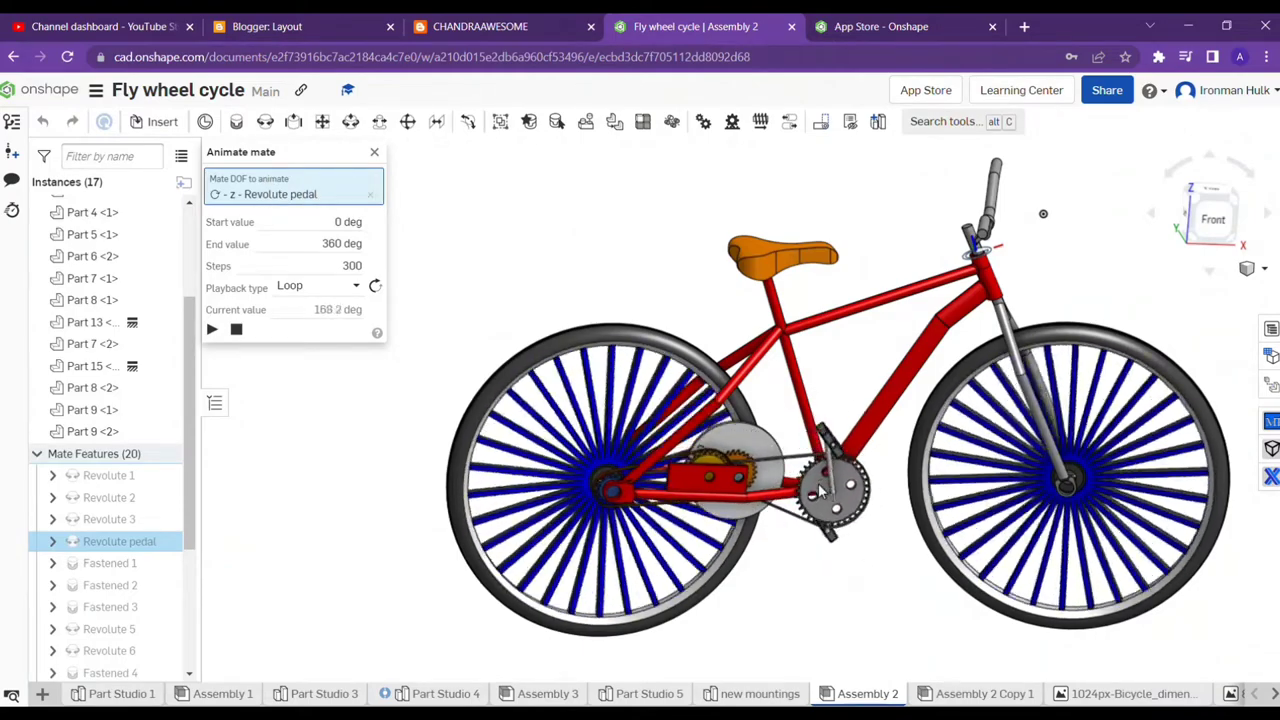
Try a step count of 100 for the pedal animation.
{"action": "left_click", "coordinate": [342, 267]}
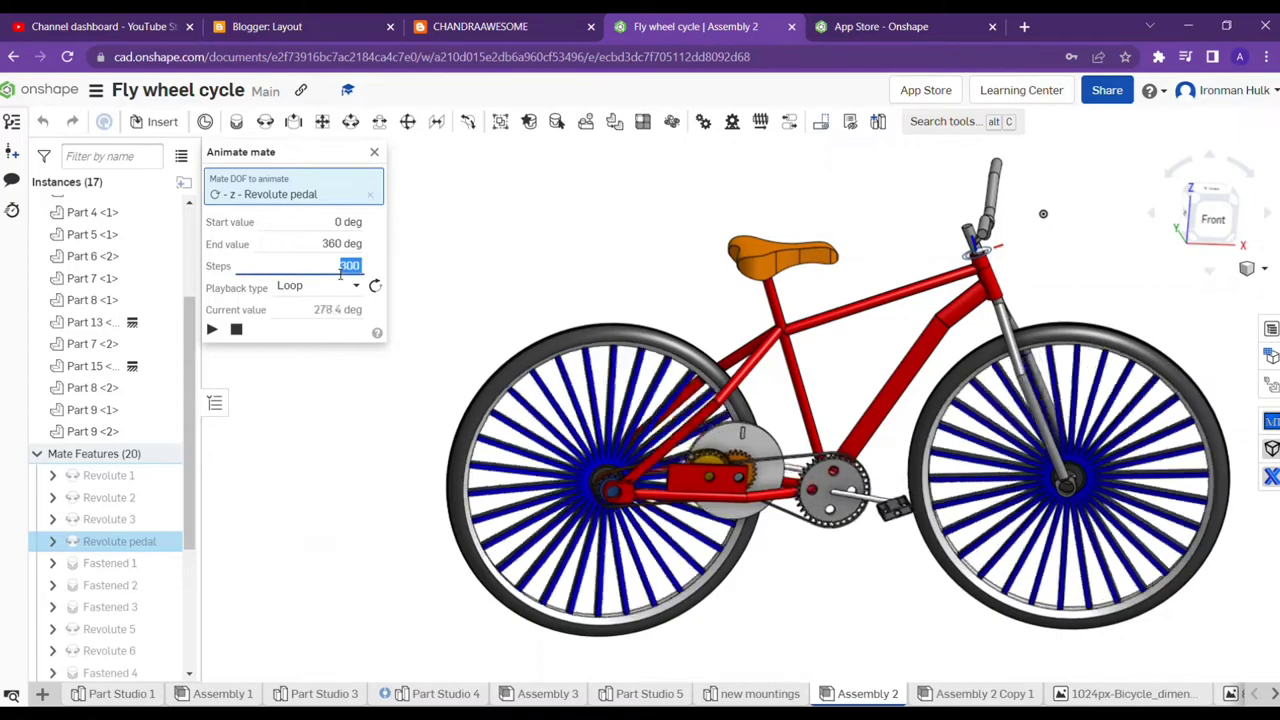
{"action": "type", "text": "100"}
{"action": "key", "text": "Return"}
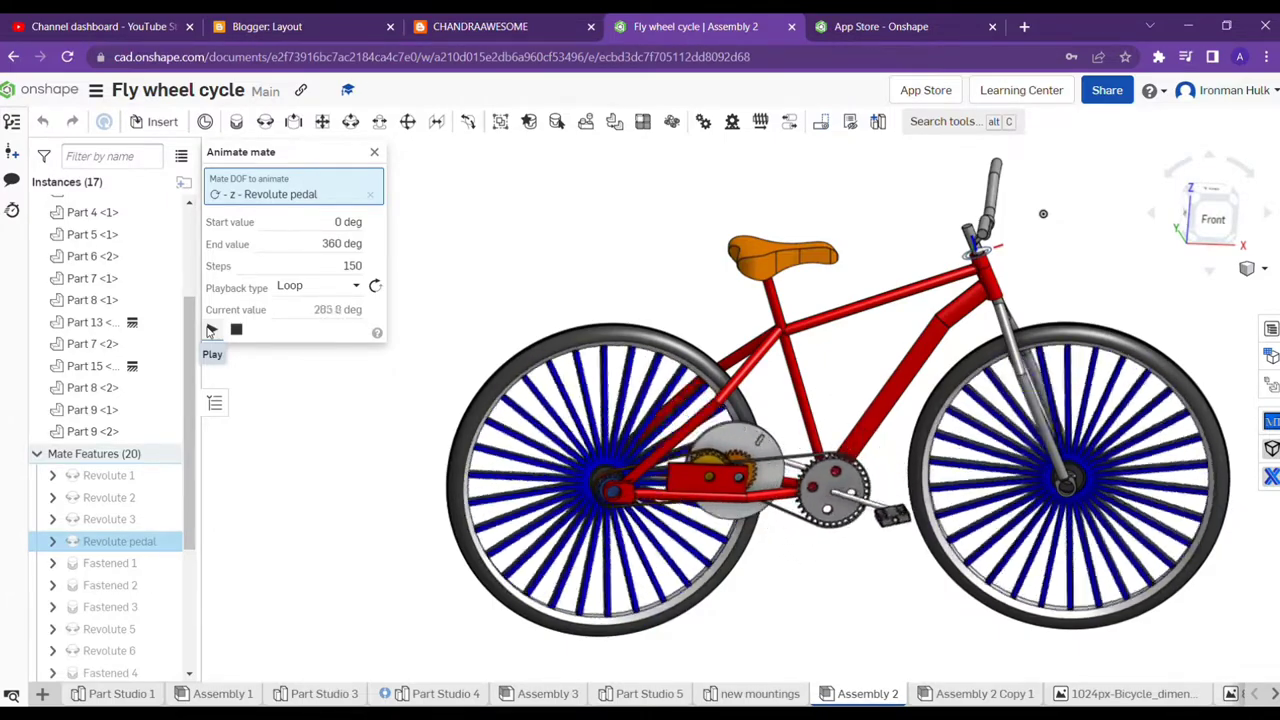
{"action": "scroll", "coordinate": [560, 330], "scroll_direction": "up", "scroll_amount": 3}
{"action": "scroll", "coordinate": [560, 330], "scroll_direction": "up", "scroll_amount": 2}
{"action": "scroll", "coordinate": [573, 290], "scroll_direction": "down", "scroll_amount": 4}
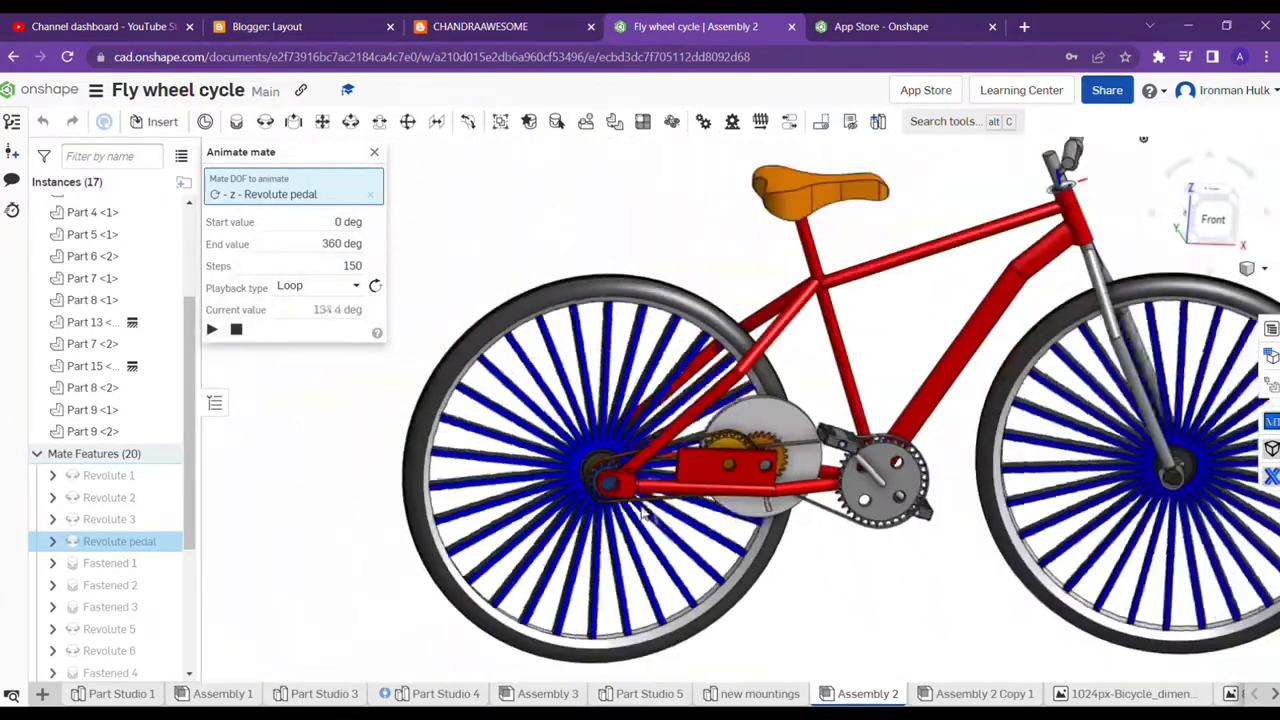
{"action": "right_click", "coordinate": [565, 258]}
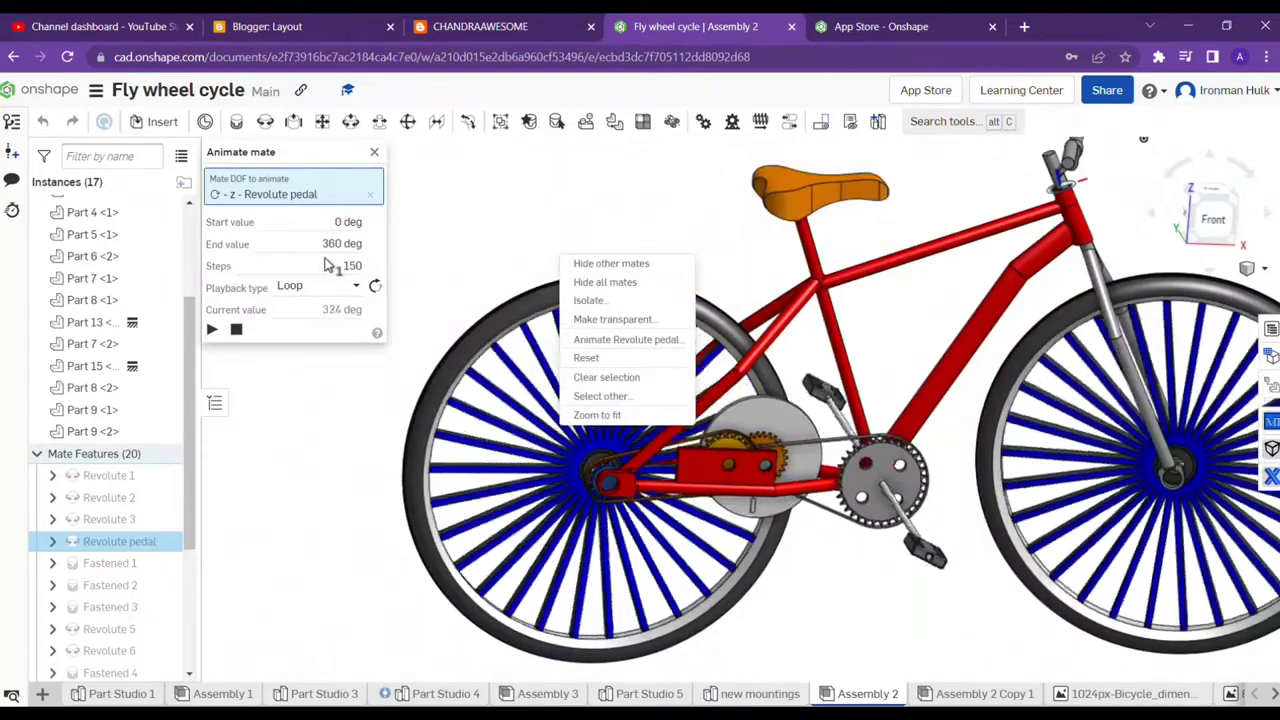
{"action": "type", "text": "2"}
Set the animation Steps to 200 and play it.
{"action": "left_click", "coordinate": [331, 268]}
{"action": "type", "text": "200"}
{"action": "key", "text": "Return"}
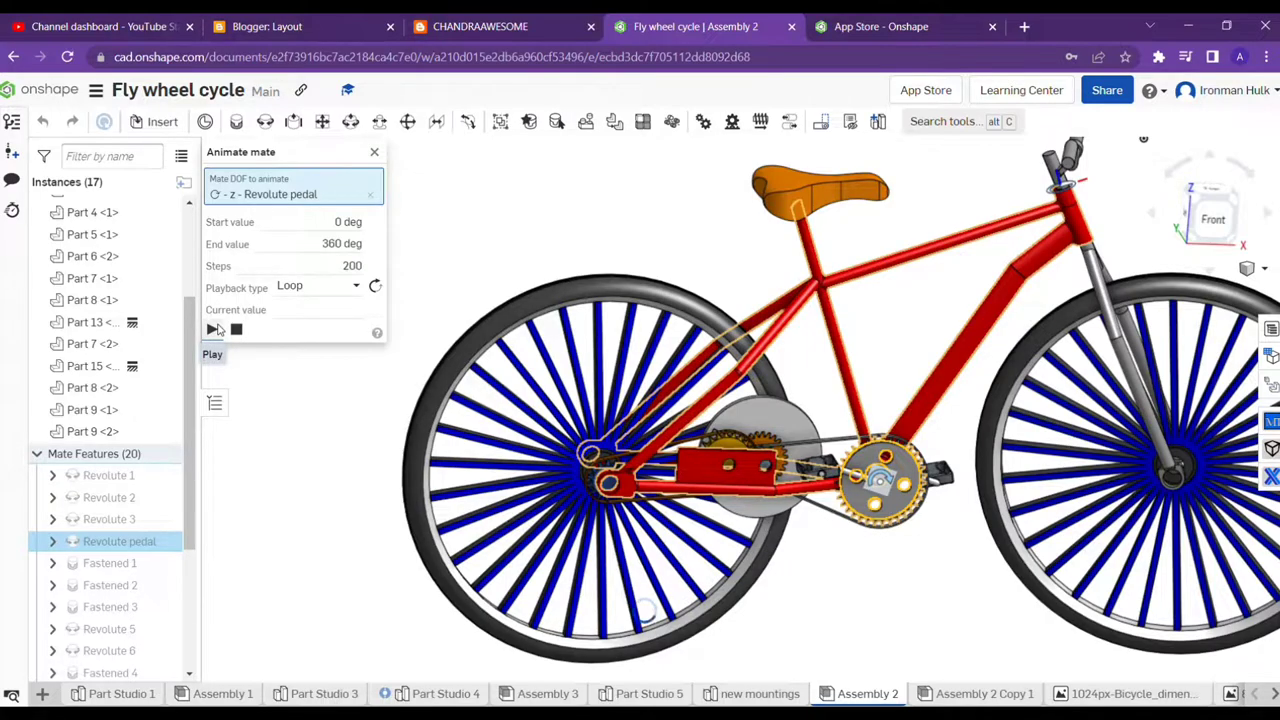
{"action": "left_click", "coordinate": [214, 329]}
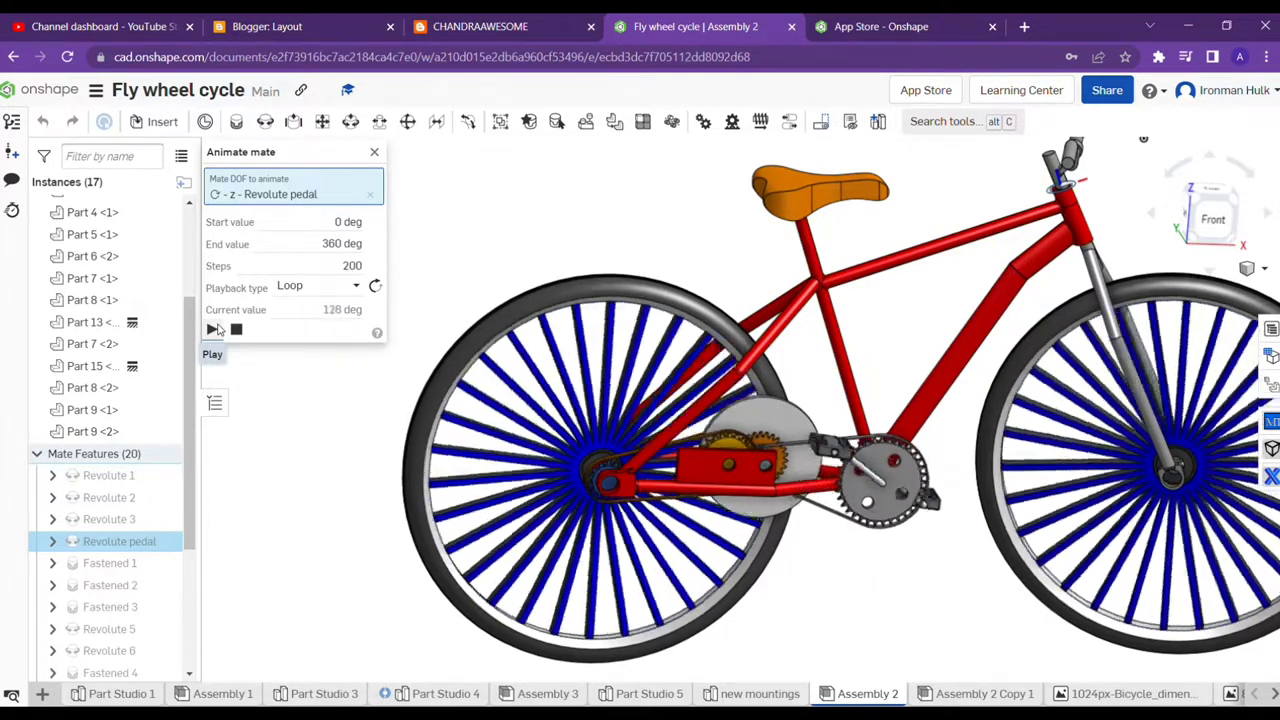
Zoom and orbit to watch the drivetrain rotate, then close the animation panel.
{"action": "scroll", "coordinate": [700, 420], "scroll_direction": "up", "scroll_amount": 1}
{"action": "scroll", "coordinate": [700, 420], "scroll_direction": "up", "scroll_amount": 4}
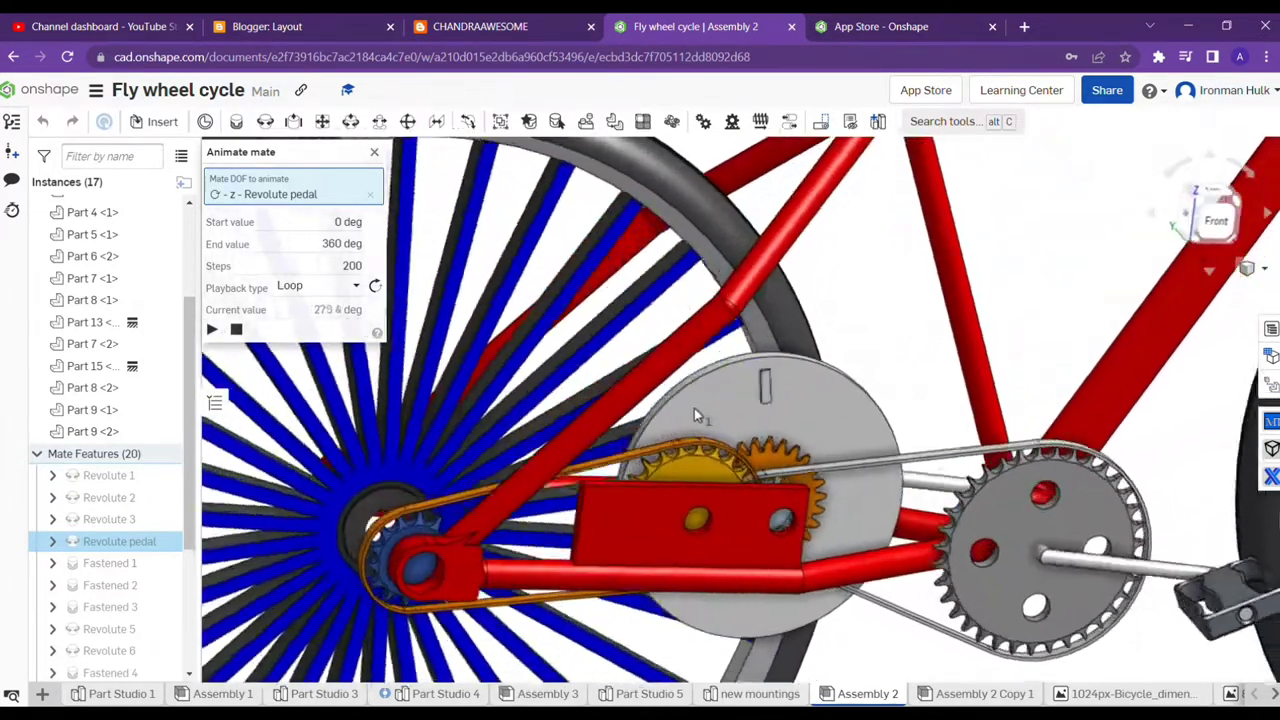
{"action": "scroll", "coordinate": [703, 415], "scroll_direction": "down", "scroll_amount": 3}
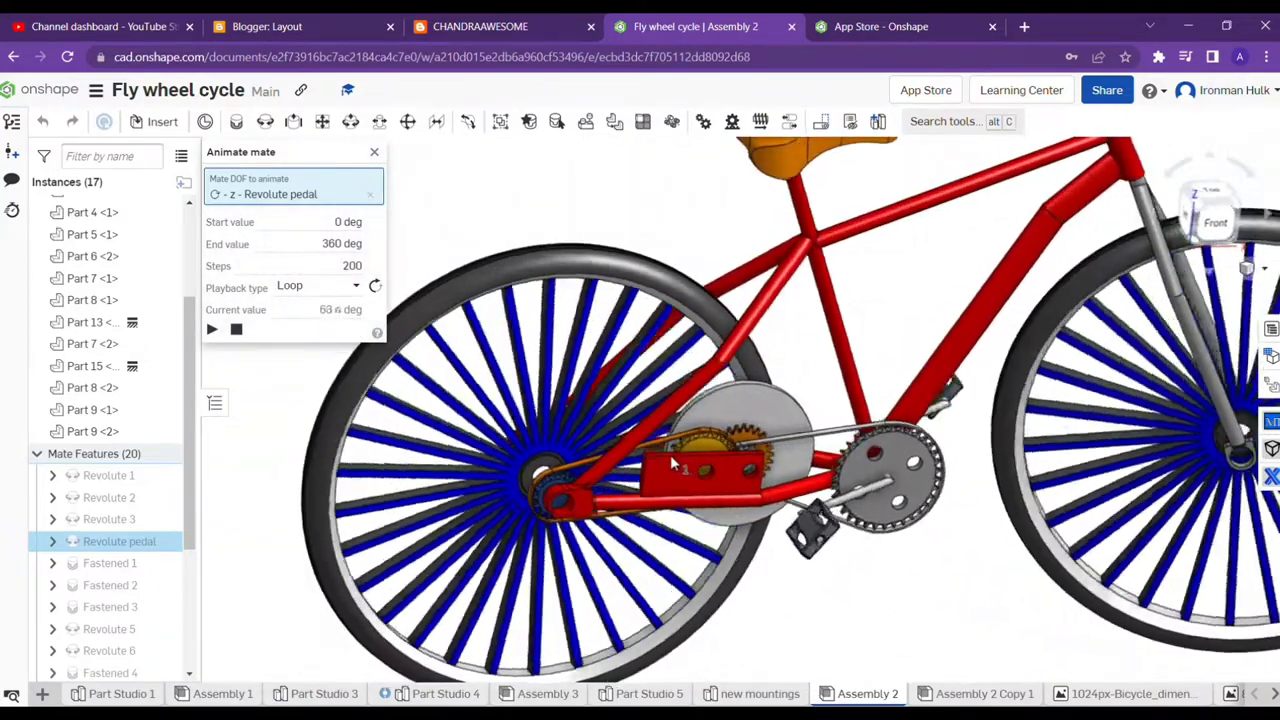
{"action": "scroll", "coordinate": [670, 455], "scroll_direction": "up", "scroll_amount": 2}
{"action": "scroll", "coordinate": [667, 451], "scroll_direction": "down", "scroll_amount": 2}
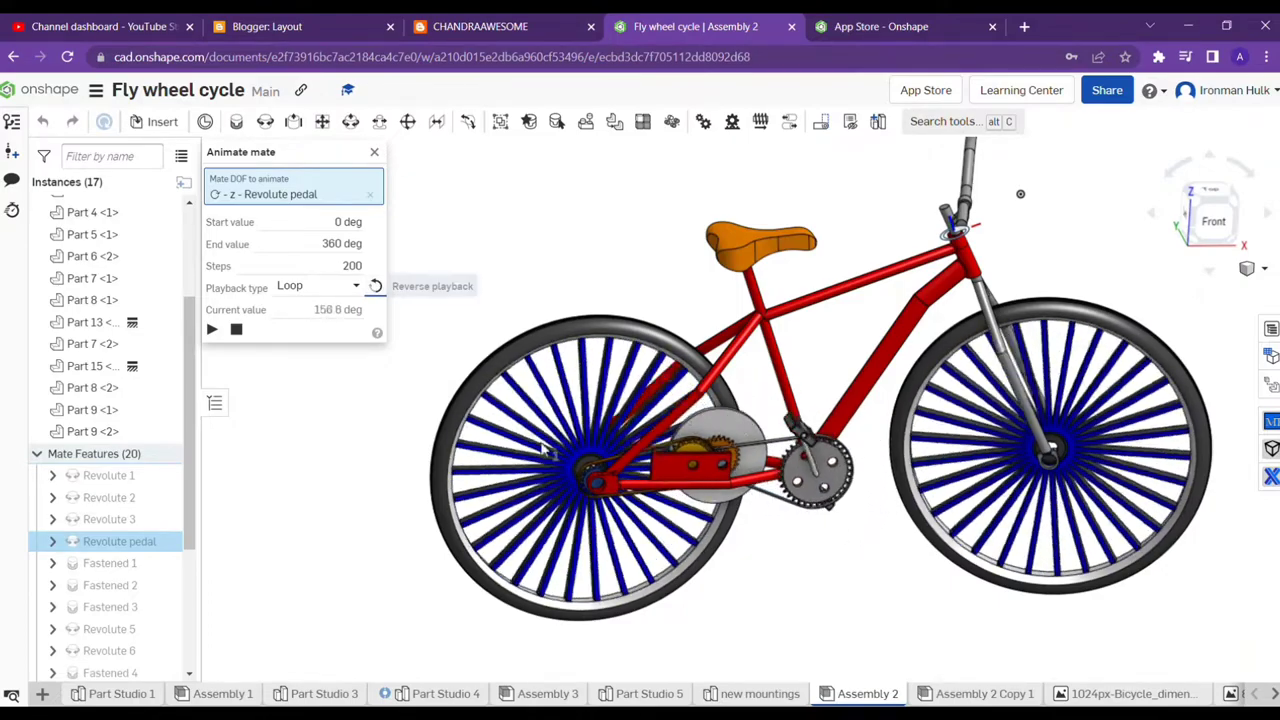
{"action": "scroll", "coordinate": [808, 500], "scroll_direction": "up", "scroll_amount": 2}
{"action": "mouse_move", "coordinate": [808, 500]}
{"action": "right_mouse_down"}
{"action": "mouse_move", "coordinate": [771, 384]}
{"action": "mouse_move", "coordinate": [750, 381]}
{"action": "right_mouse_up"}
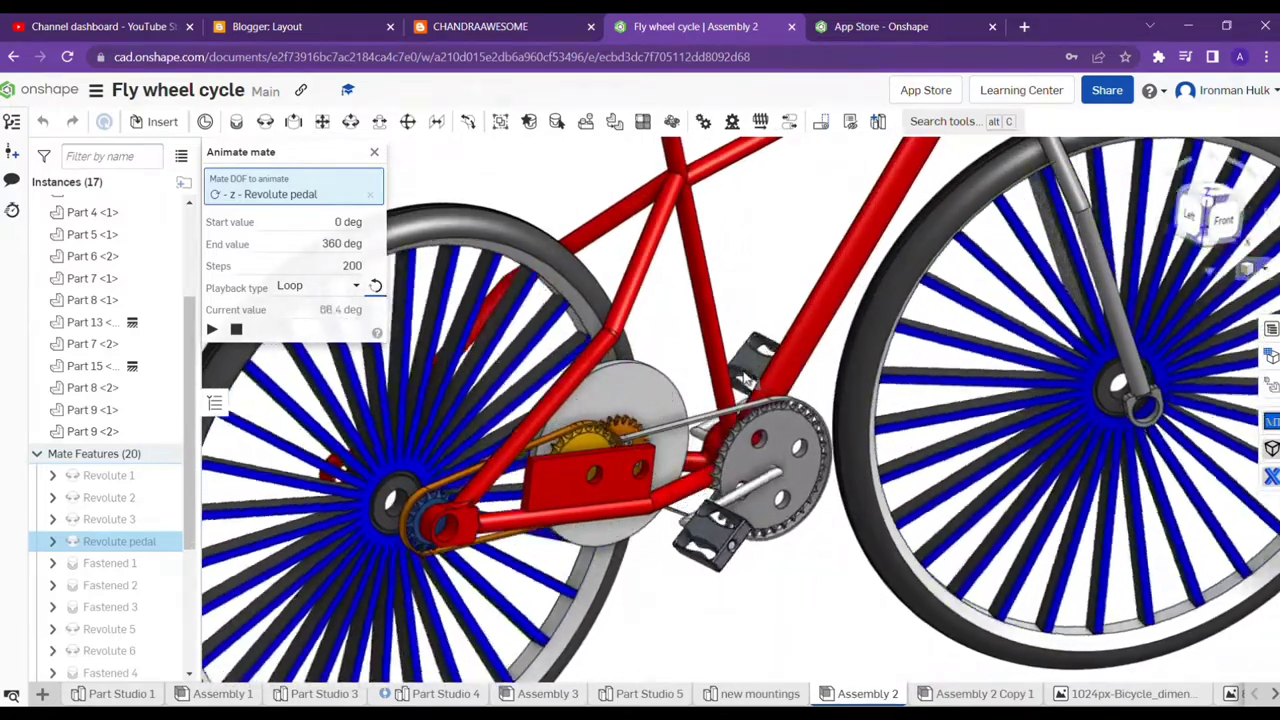
{"action": "scroll", "coordinate": [745, 377], "scroll_direction": "down", "scroll_amount": 1}
{"action": "scroll", "coordinate": [871, 209], "scroll_direction": "down", "scroll_amount": 3}
{"action": "scroll", "coordinate": [657, 418], "scroll_direction": "up", "scroll_amount": 4}
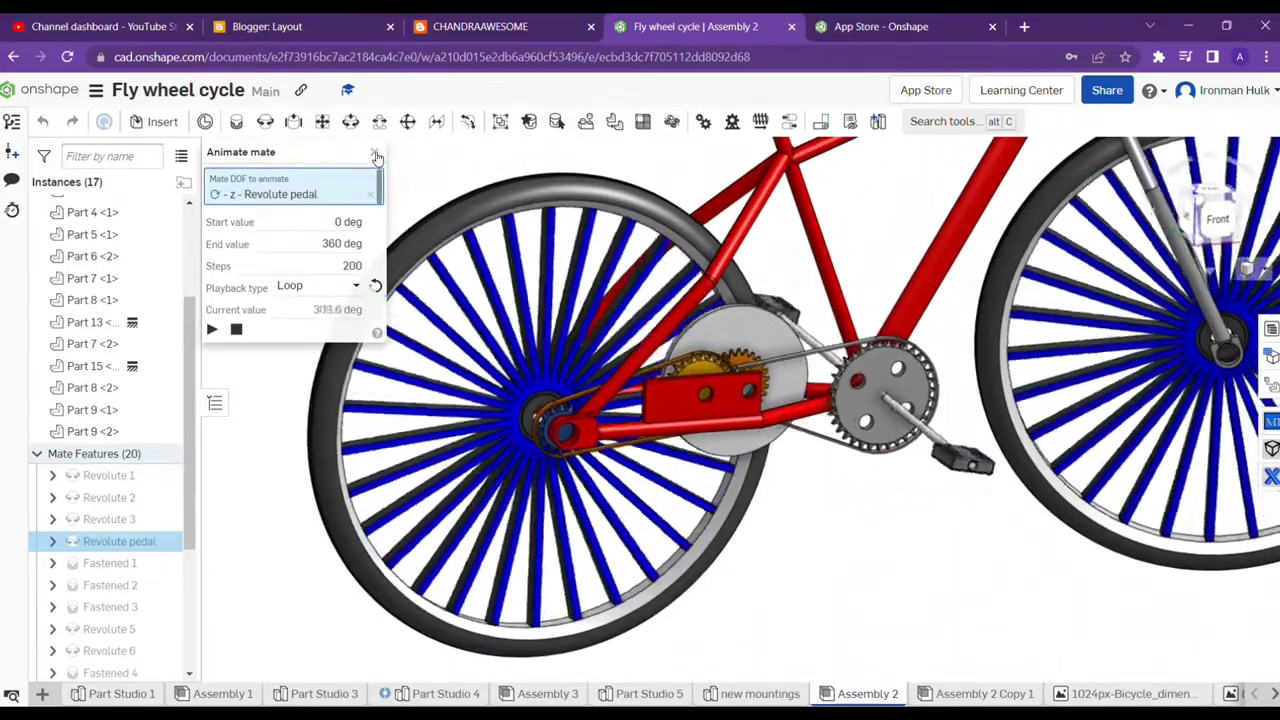
{"action": "key", "text": "Escape"}
Inspect the Gear 3 mate's Revolute references and close it unchanged.
{"action": "left_click_drag", "start_coordinate": [185, 541], "coordinate": [189, 638]}
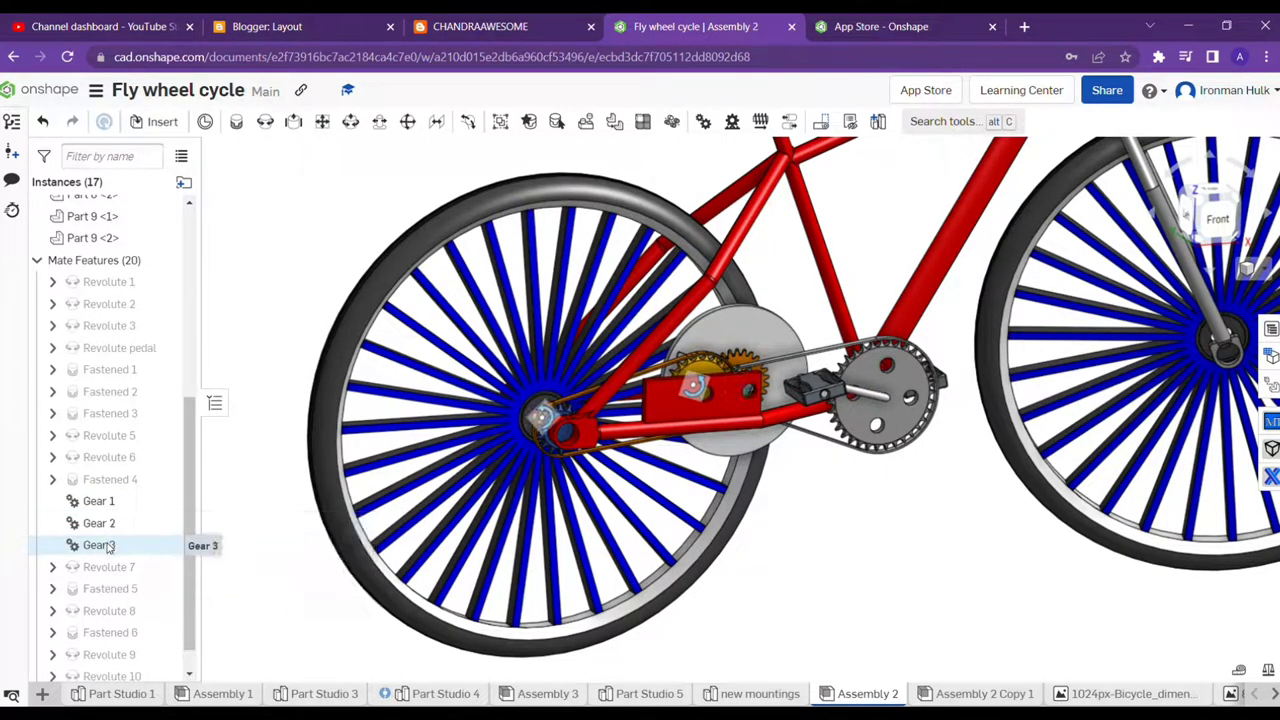
{"action": "left_click", "coordinate": [137, 582]}
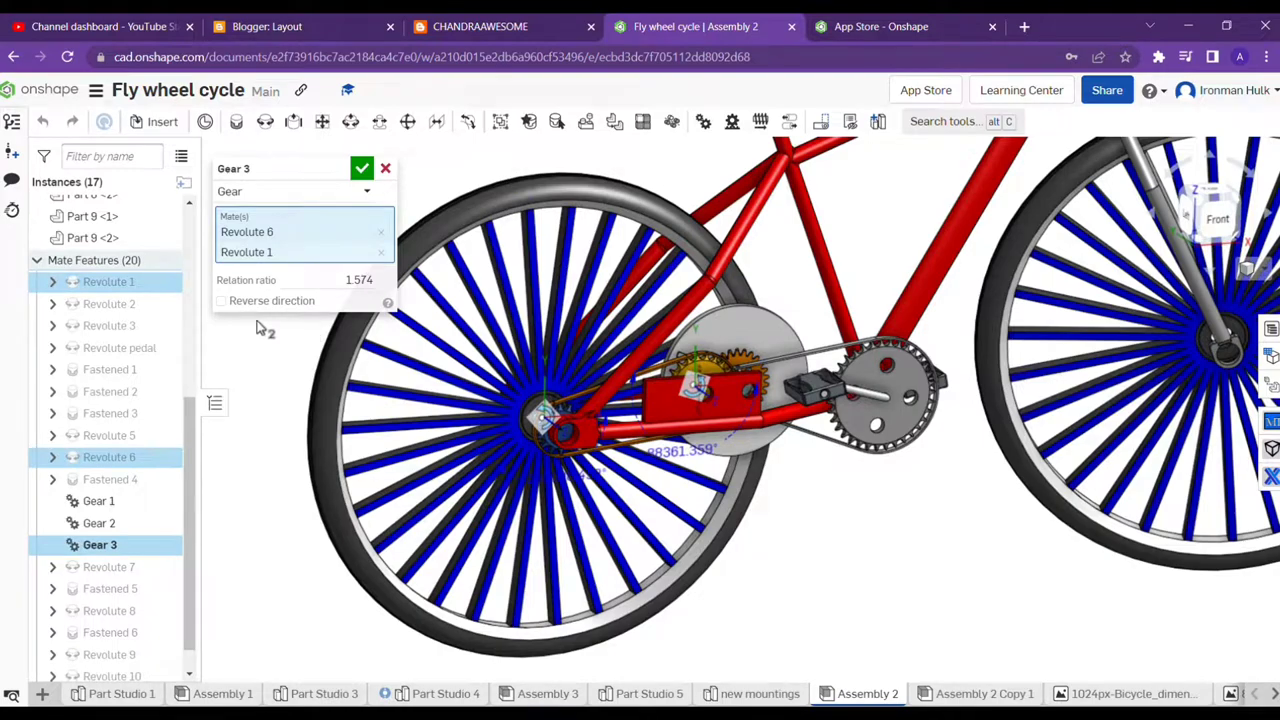
{"action": "left_click", "coordinate": [362, 168]}
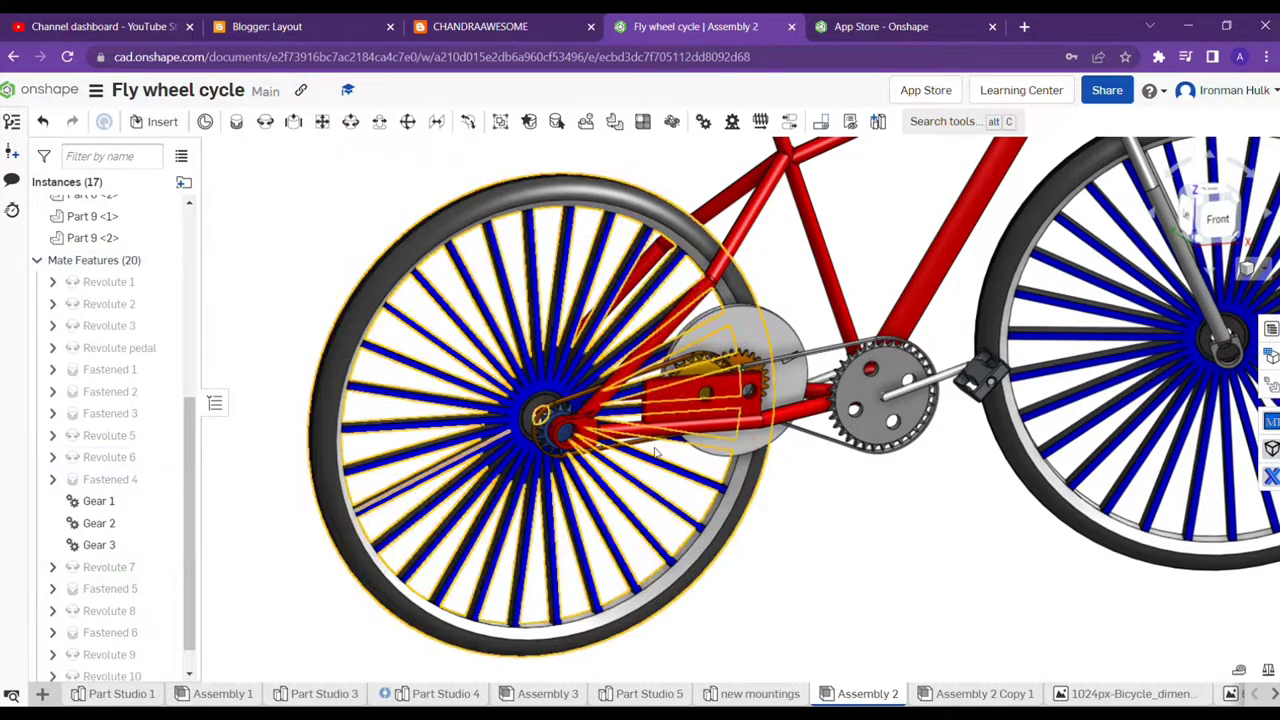
Drag the chainring to swing the pedals and rear wheel, then view the whole bike.
{"action": "left_click", "coordinate": [908, 410]}
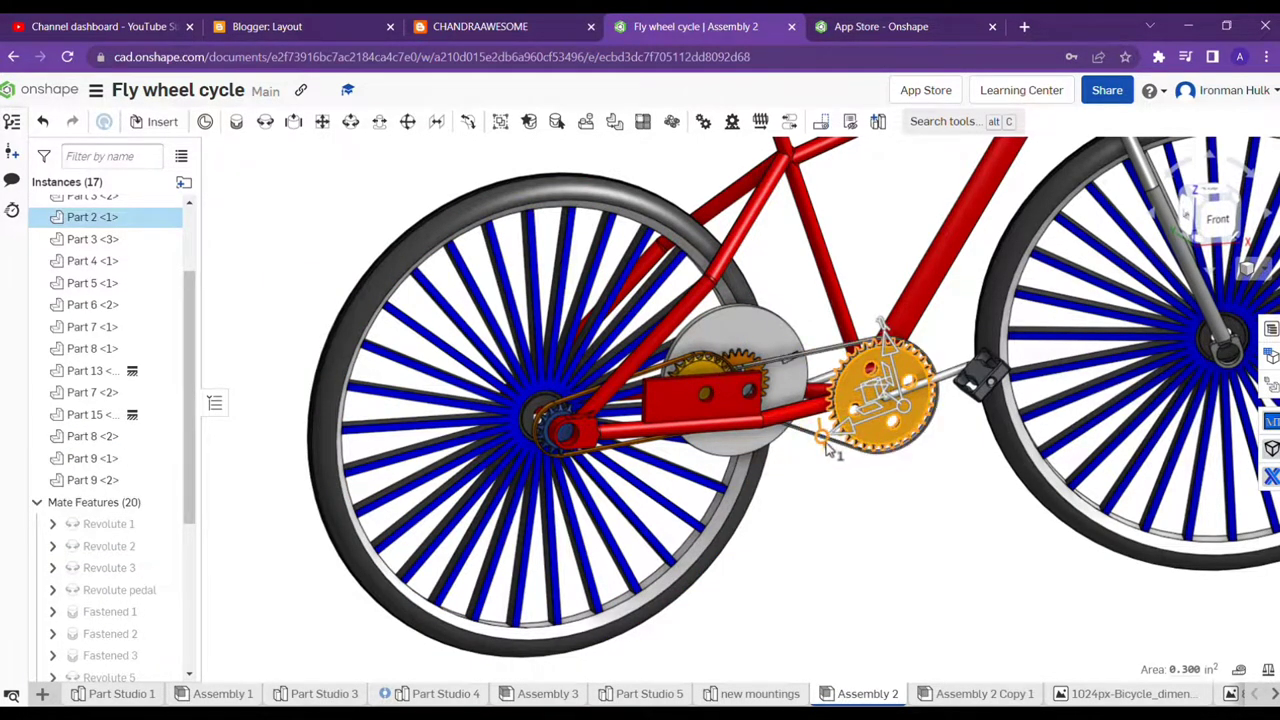
{"action": "left_click_drag", "start_coordinate": [822, 425], "coordinate": [948, 328]}
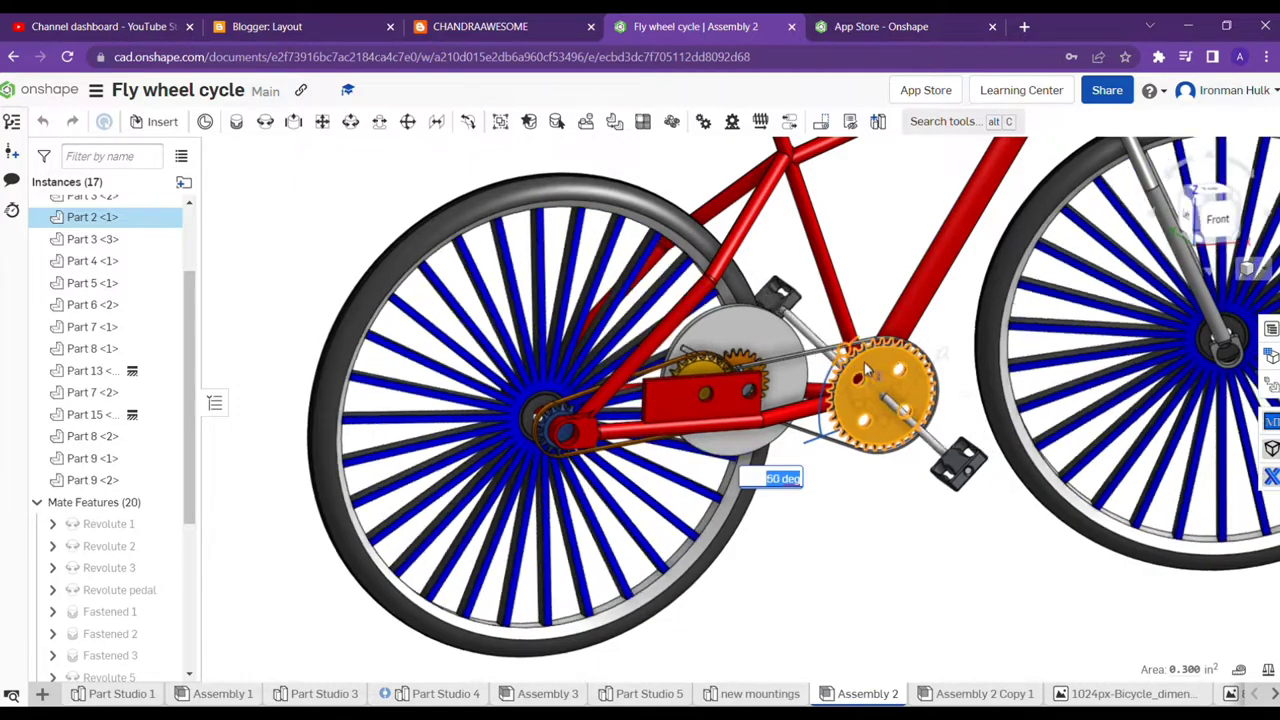
{"action": "mouse_move", "coordinate": [936, 380]}
{"action": "left_mouse_down"}
{"action": "mouse_move", "coordinate": [846, 455]}
{"action": "mouse_move", "coordinate": [843, 425]}
{"action": "left_mouse_up"}
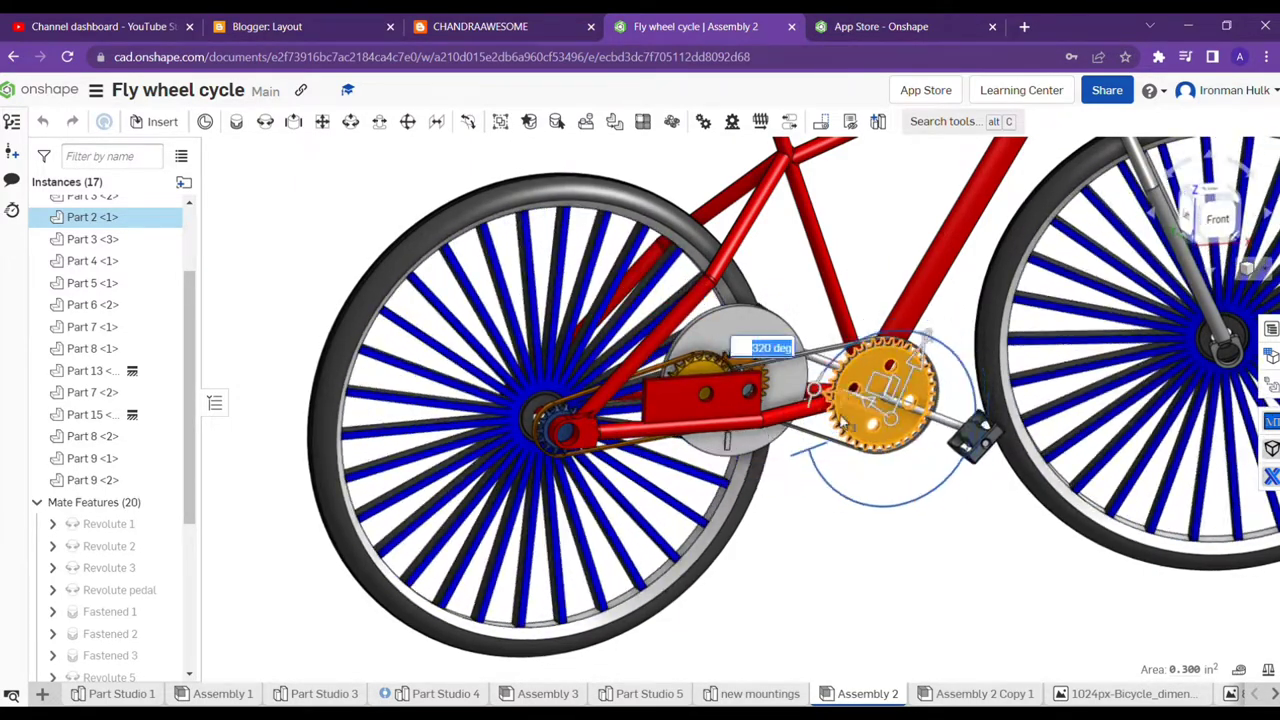
{"action": "scroll", "coordinate": [801, 563], "scroll_direction": "down", "scroll_amount": 5}
{"action": "mouse_move", "coordinate": [801, 563]}
{"action": "right_mouse_down"}
{"action": "mouse_move", "coordinate": [727, 480]}
{"action": "mouse_move", "coordinate": [920, 489]}
{"action": "right_mouse_up"}
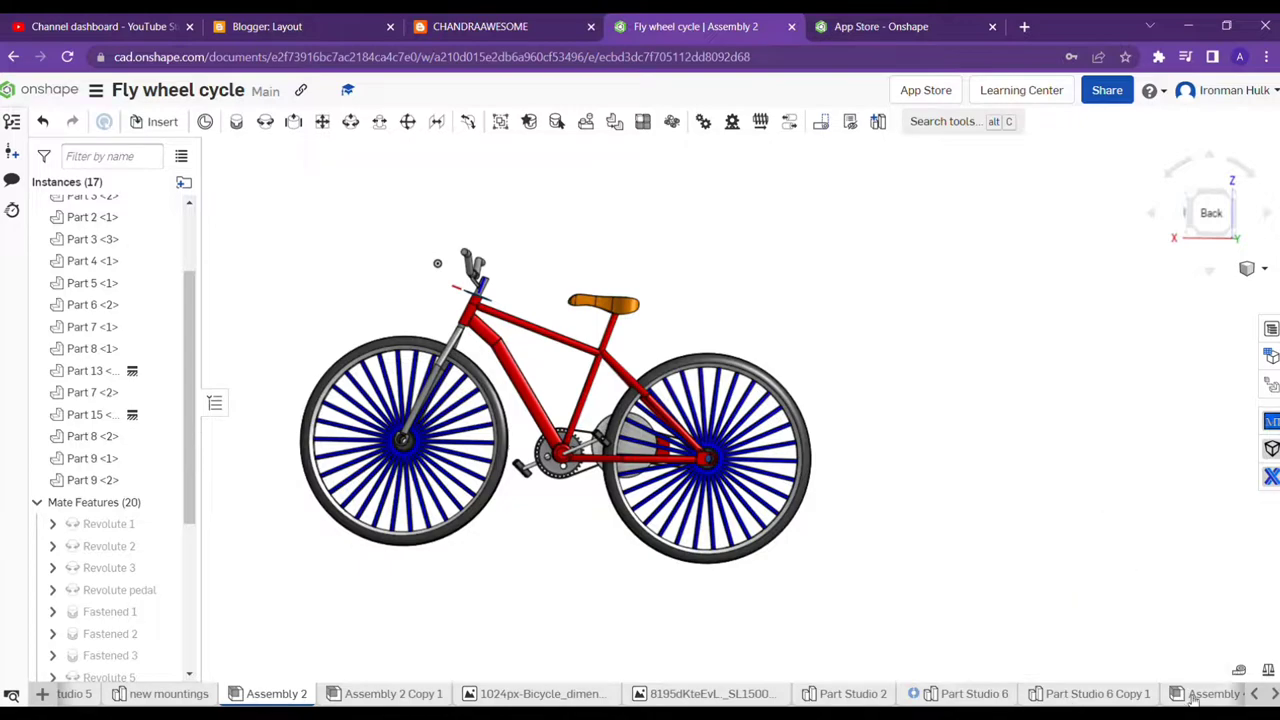
Switch to the Final assembly tab showing the flywheel gear-and-belt drive.
{"action": "scroll", "coordinate": [1250, 697], "scroll_direction": "down", "scroll_amount": 3}
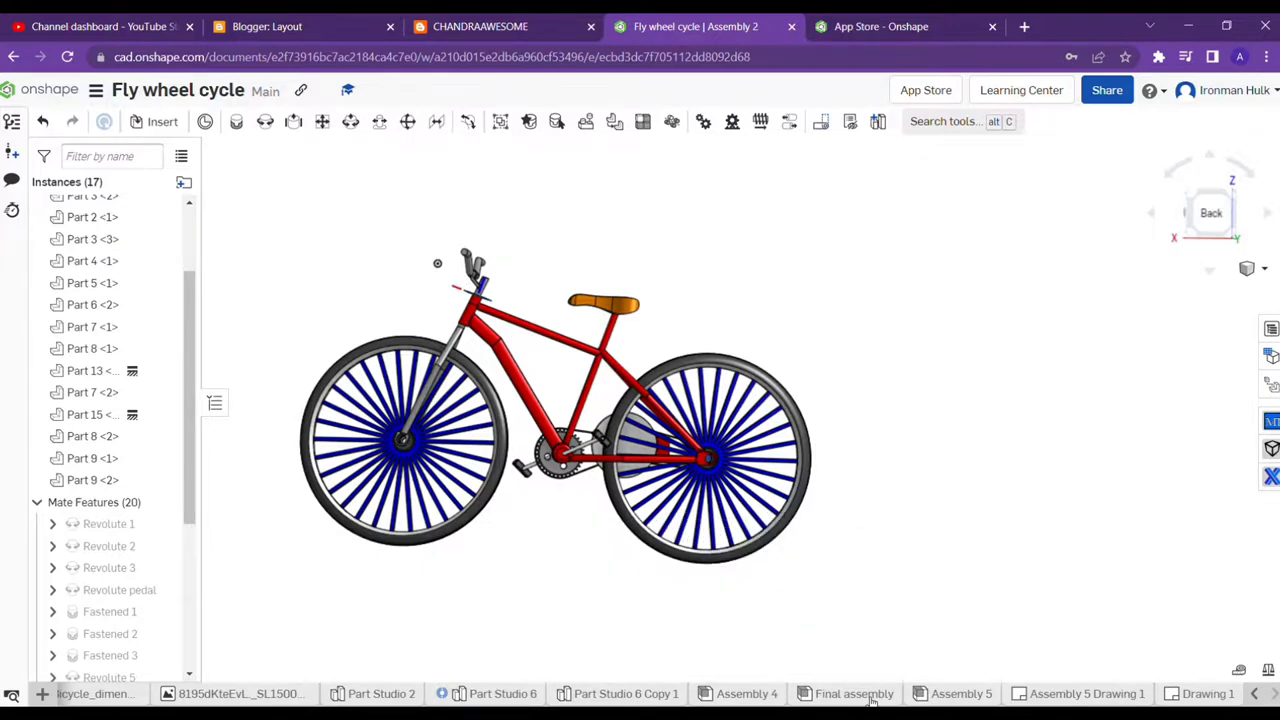
{"action": "left_click", "coordinate": [854, 694]}
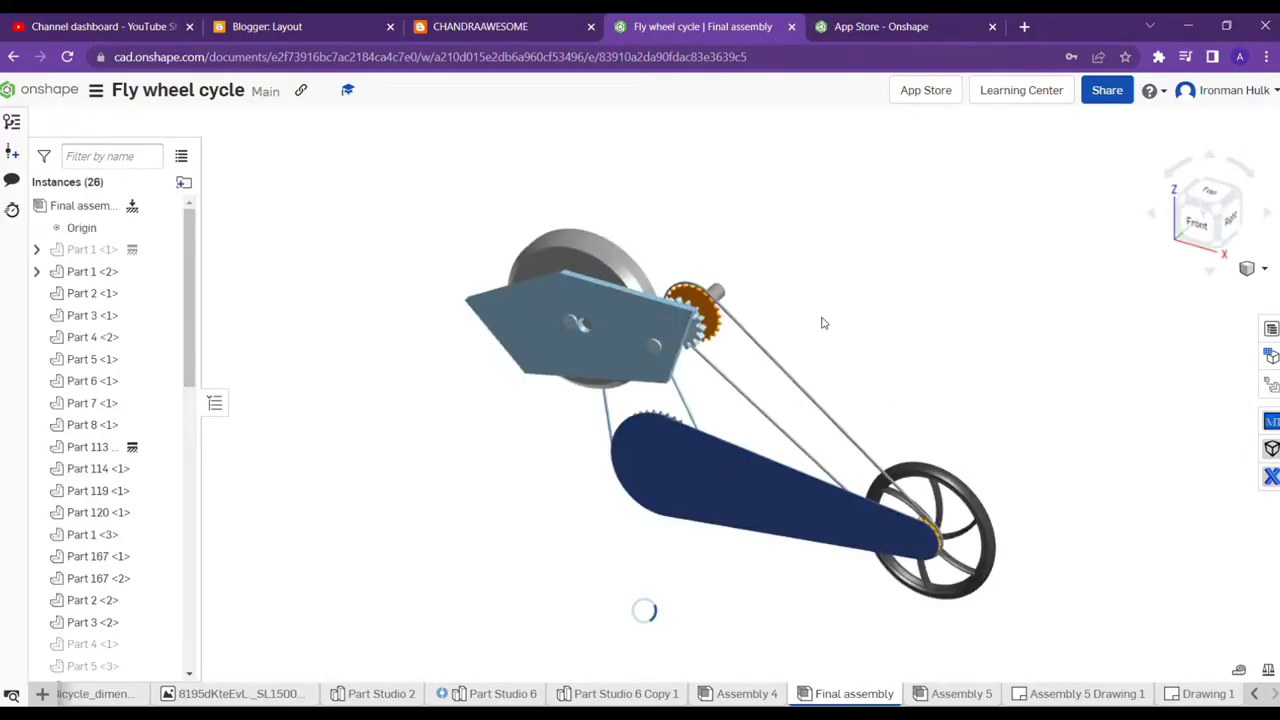
View the flywheel drive from the back and start animating Revolute 4.
{"action": "mouse_move", "coordinate": [569, 434]}
{"action": "right_mouse_down"}
{"action": "mouse_move", "coordinate": [874, 491]}
{"action": "mouse_move", "coordinate": [920, 474]}
{"action": "mouse_move", "coordinate": [1023, 502]}
{"action": "right_mouse_up"}
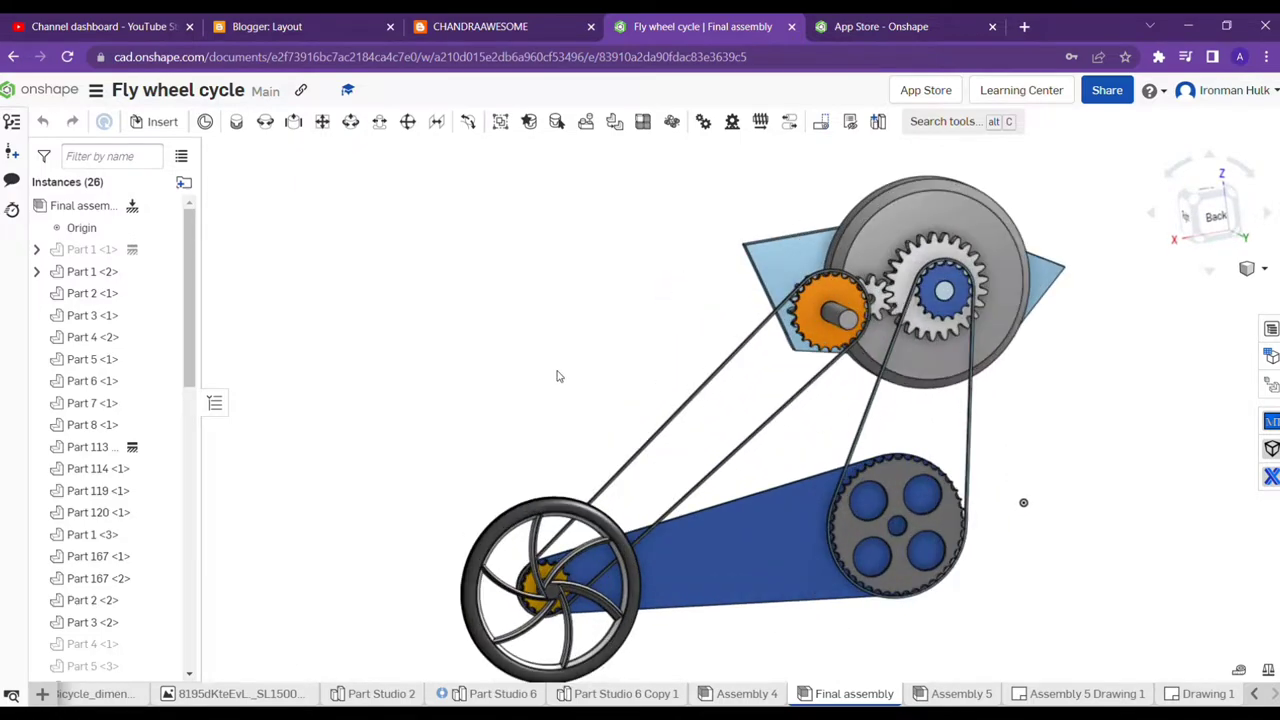
{"action": "middle_click_drag", "start_coordinate": [549, 371], "coordinate": [519, 412]}
{"action": "scroll", "coordinate": [113, 598], "scroll_direction": "down", "scroll_amount": 5}
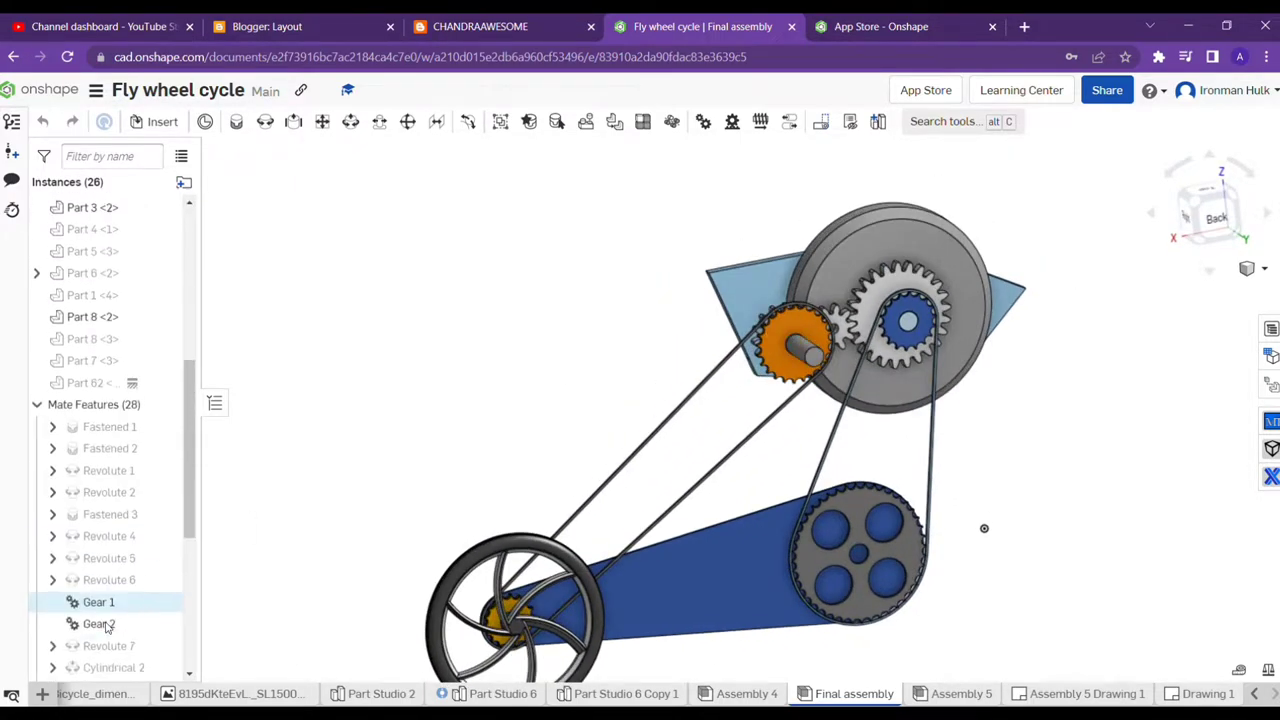
{"action": "right_click", "coordinate": [124, 539]}
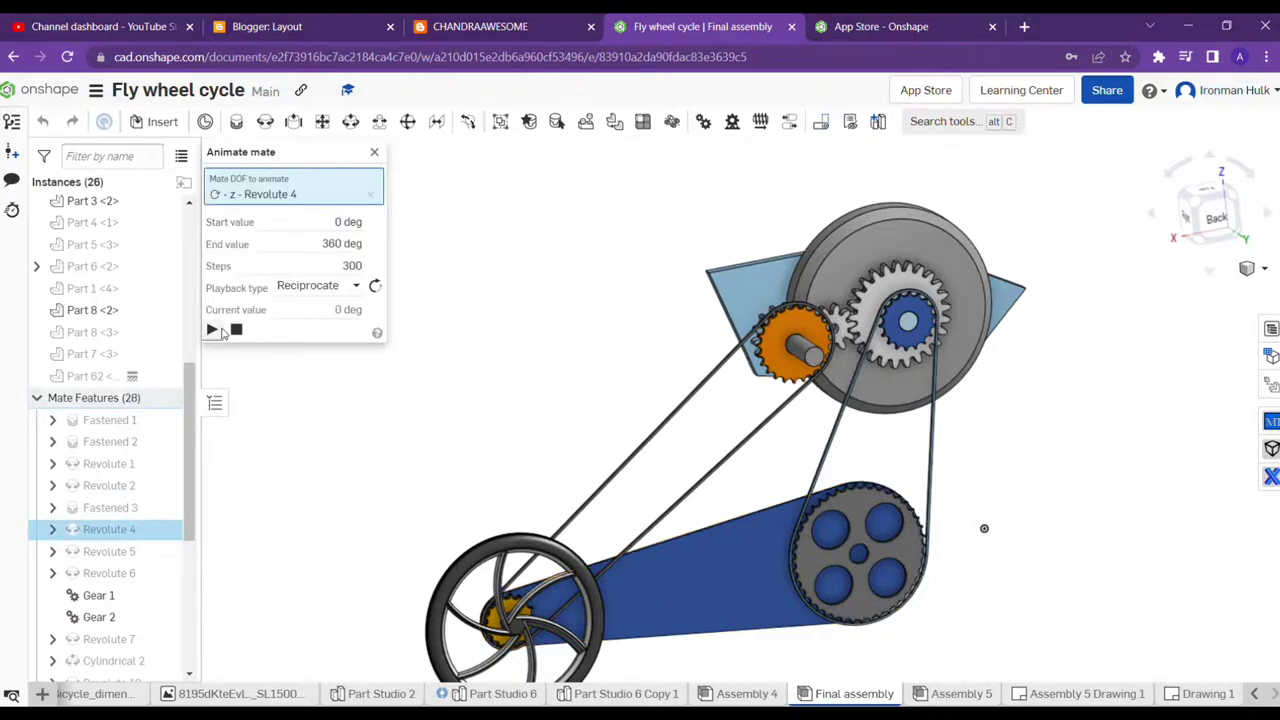
{"action": "left_click", "coordinate": [213, 330]}
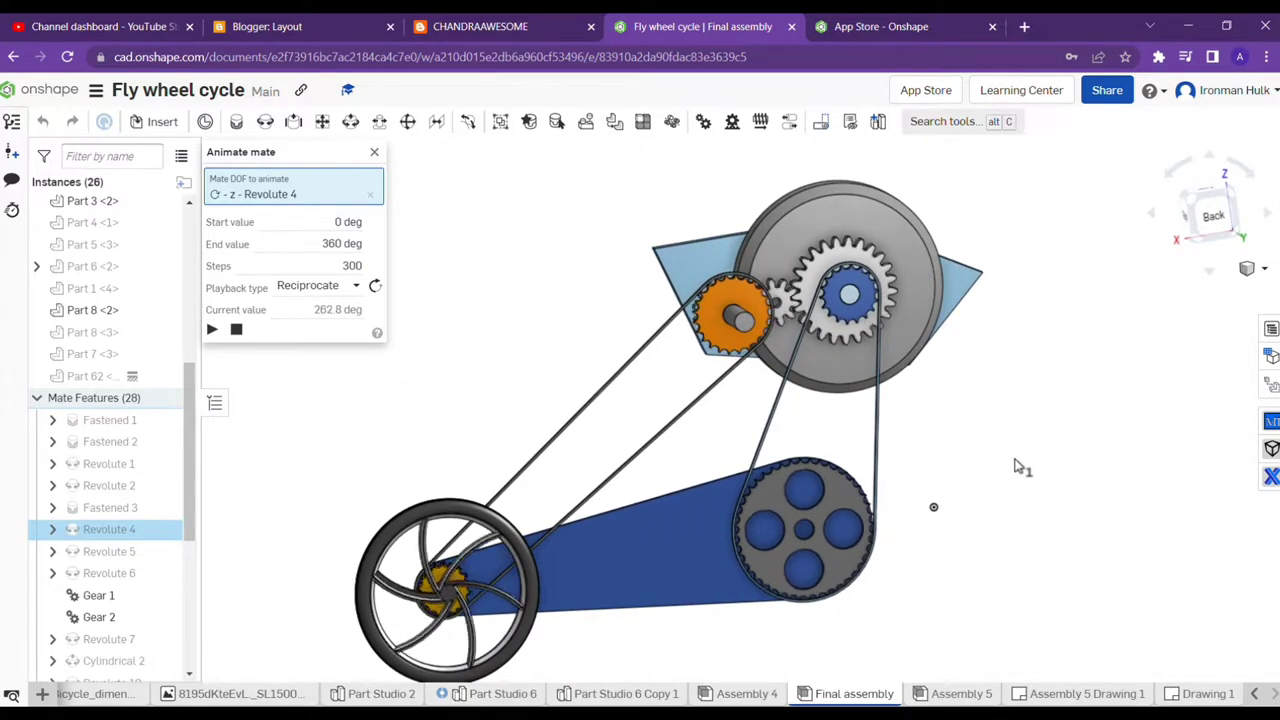
Set the Revolute 4 animation to Loop playback with 150 steps.
{"action": "right_click_drag", "start_coordinate": [1015, 465], "coordinate": [1003, 465]}
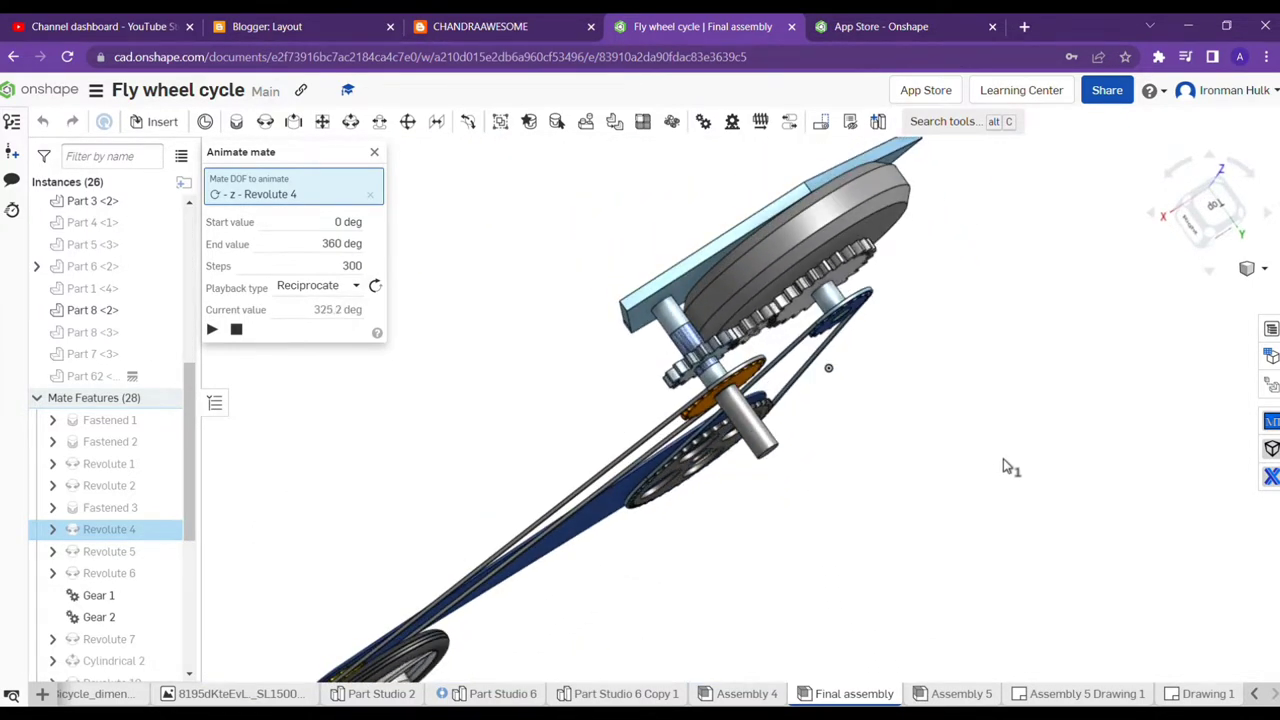
{"action": "scroll", "coordinate": [733, 377], "scroll_direction": "up", "scroll_amount": 3}
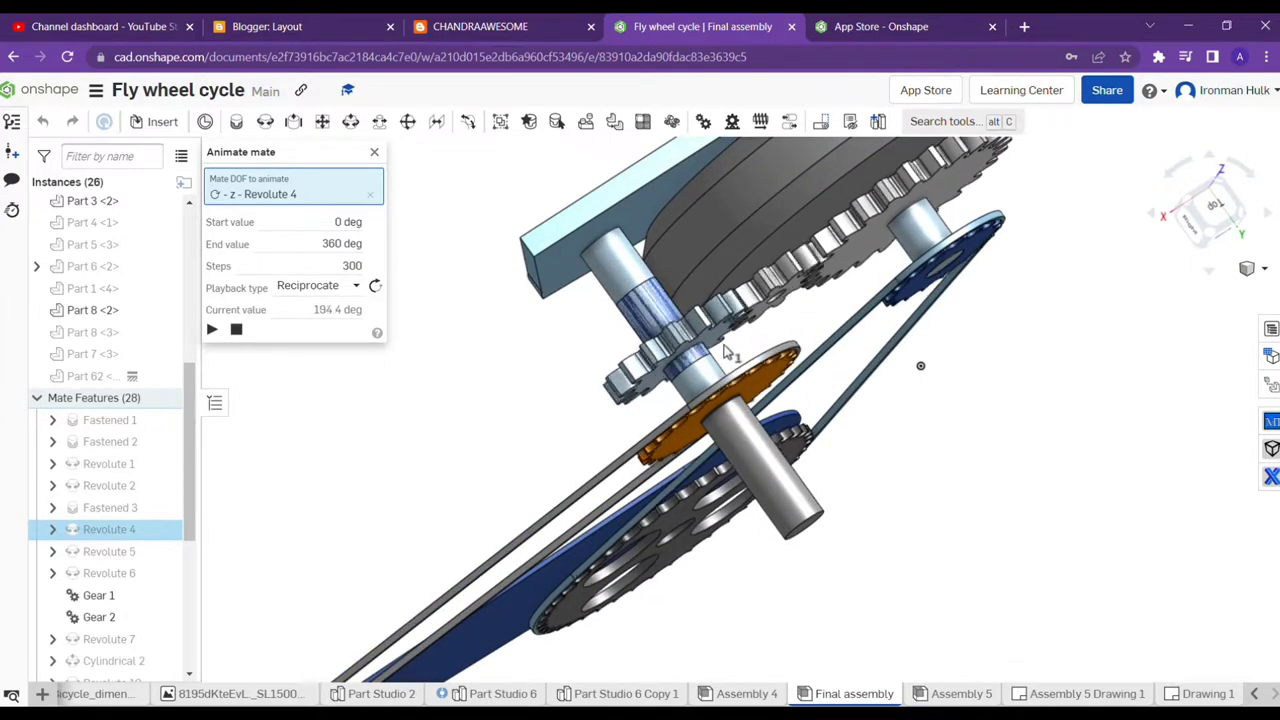
{"action": "mouse_move", "coordinate": [729, 352]}
{"action": "right_mouse_down"}
{"action": "mouse_move", "coordinate": [757, 310]}
{"action": "mouse_move", "coordinate": [697, 287]}
{"action": "right_mouse_up"}
{"action": "scroll", "coordinate": [692, 276], "scroll_direction": "down", "scroll_amount": 5}
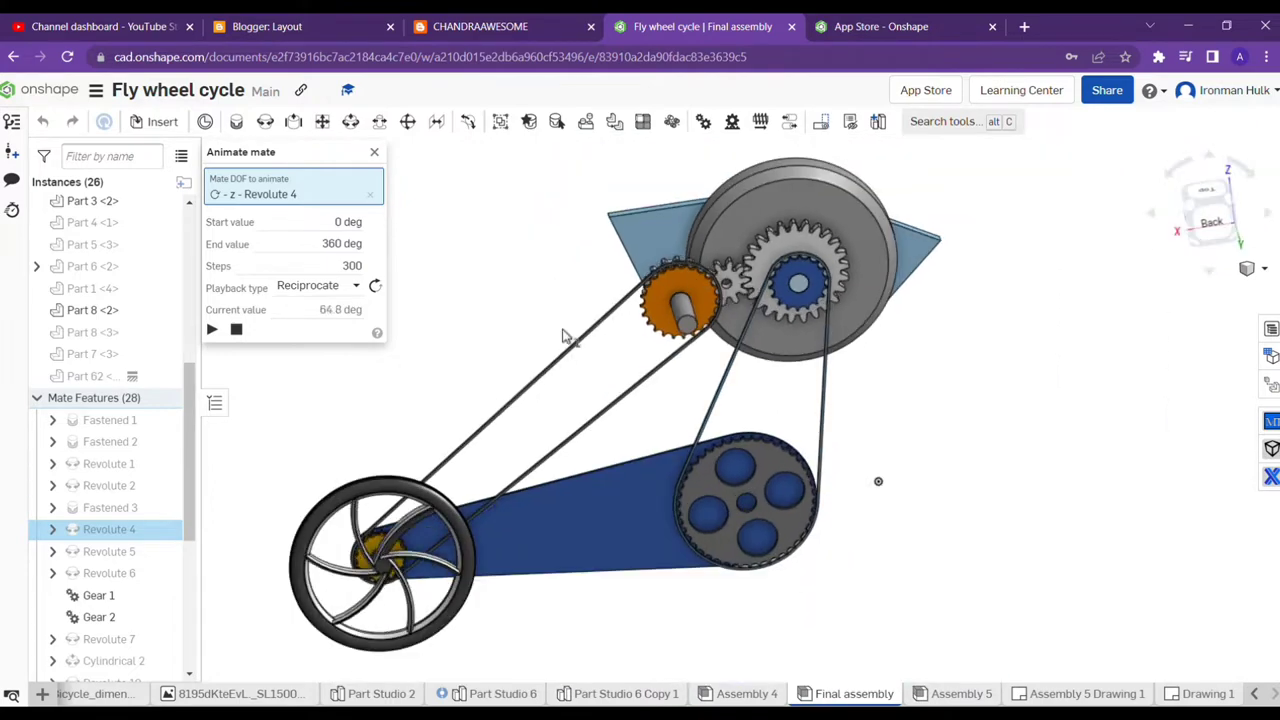
{"action": "left_click", "coordinate": [355, 286]}
{"action": "left_click", "coordinate": [300, 353]}
{"action": "type", "text": "150"}
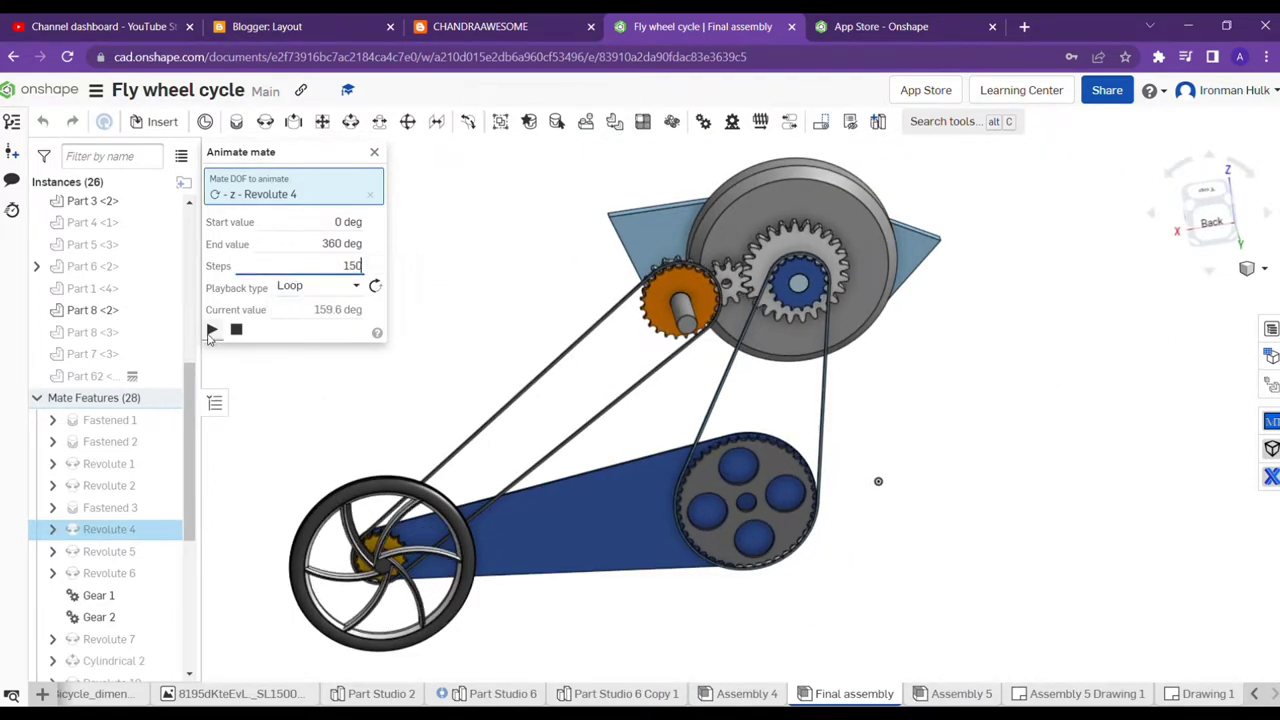
Play the 150-step looping Revolute 4 animation and orbit around the running drive.
{"action": "left_click", "coordinate": [211, 332]}
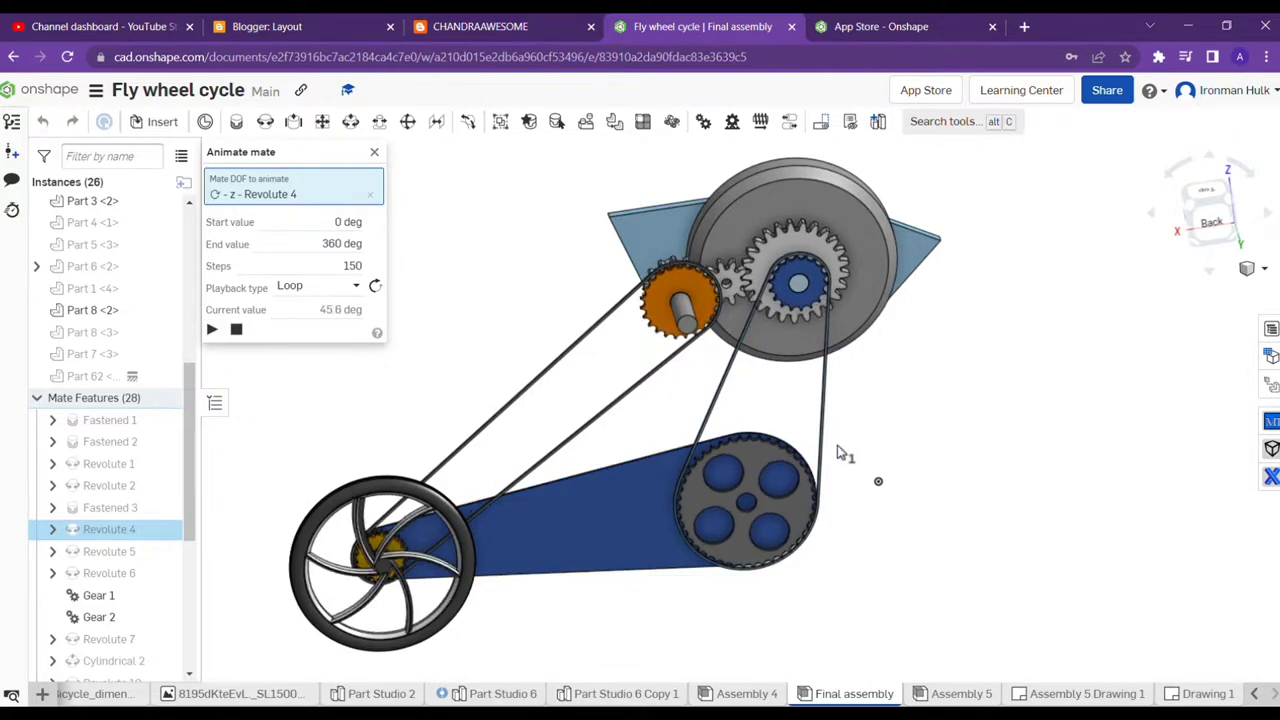
{"action": "key", "text": "shift+2"}
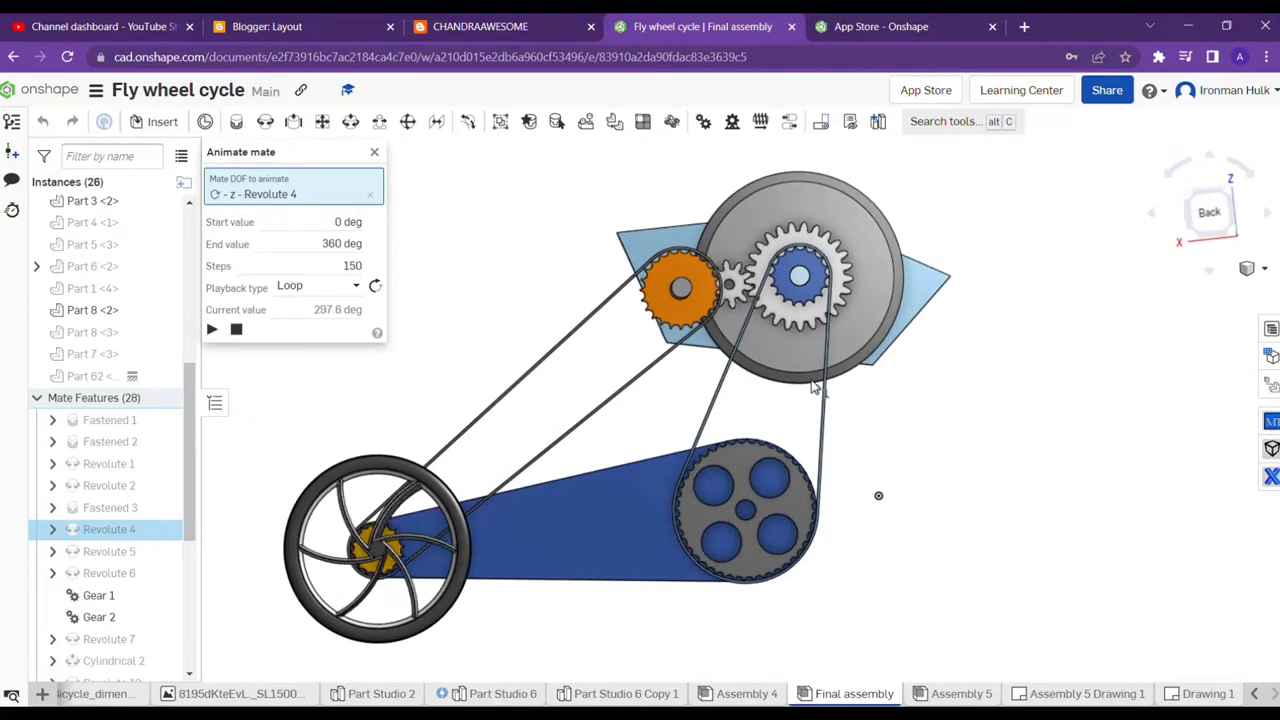
{"action": "scroll", "coordinate": [835, 266], "scroll_direction": "up", "scroll_amount": 3}
{"action": "mouse_move", "coordinate": [835, 266]}
{"action": "right_mouse_down"}
{"action": "mouse_move", "coordinate": [548, 508]}
{"action": "mouse_move", "coordinate": [657, 466]}
{"action": "right_mouse_up"}
{"action": "scroll", "coordinate": [548, 508], "scroll_direction": "up", "scroll_amount": 5}
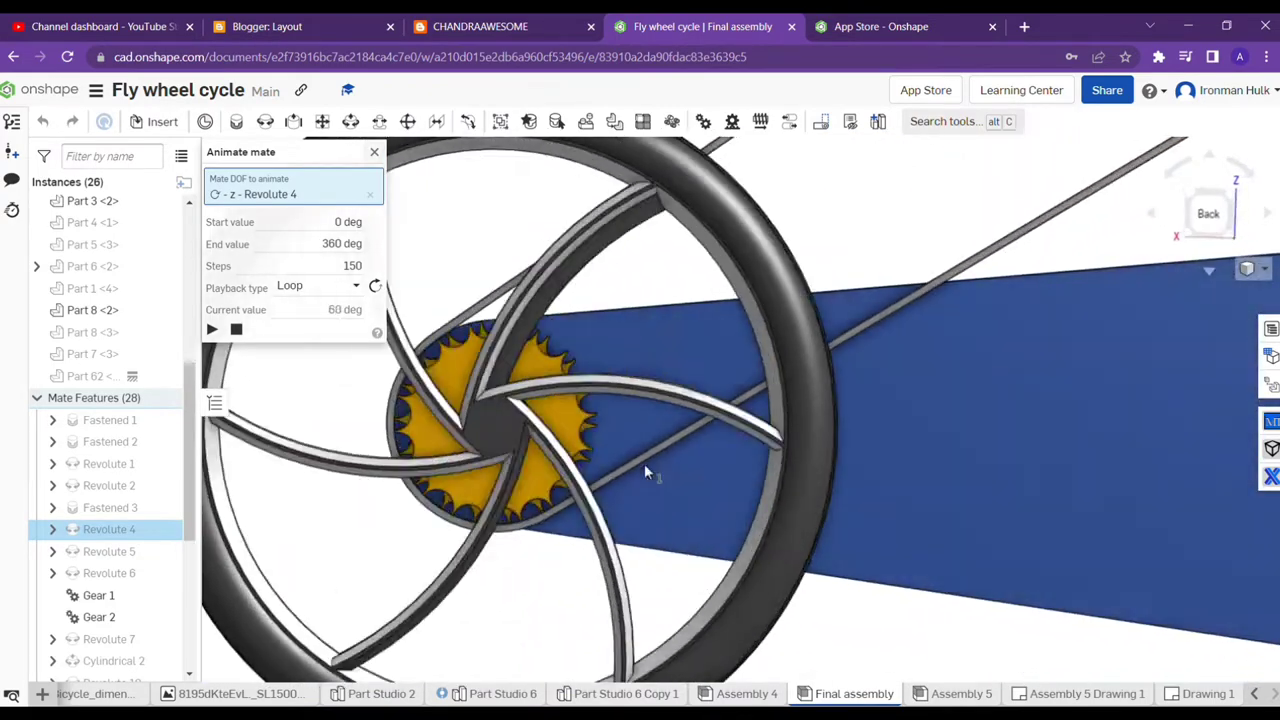
{"action": "scroll", "coordinate": [657, 466], "scroll_direction": "down", "scroll_amount": 3}
{"action": "scroll", "coordinate": [800, 495], "scroll_direction": "down", "scroll_amount": 2}
{"action": "scroll", "coordinate": [853, 487], "scroll_direction": "down", "scroll_amount": 2}
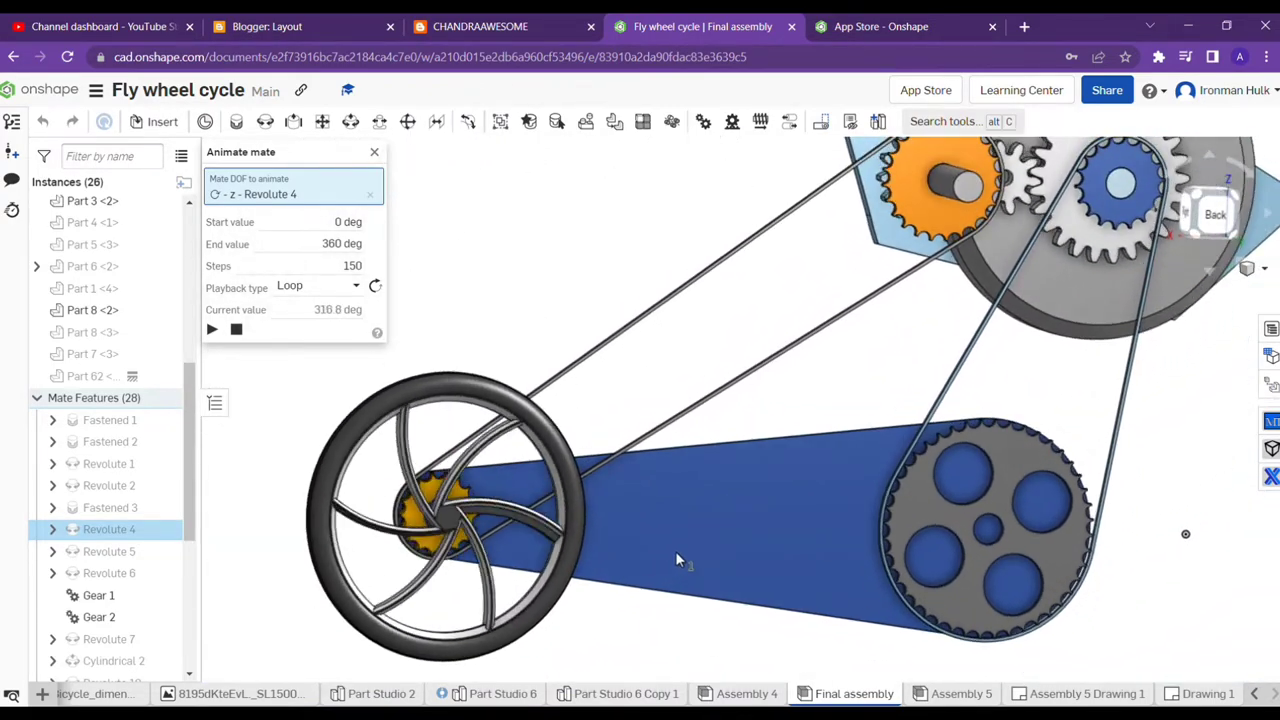
{"action": "scroll", "coordinate": [675, 551], "scroll_direction": "down", "scroll_amount": 1}
{"action": "scroll", "coordinate": [951, 324], "scroll_direction": "up", "scroll_amount": 3}
Watch the gears and shaft from the side, then snap to the Back view.
{"action": "mouse_move", "coordinate": [895, 275]}
{"action": "right_mouse_down"}
{"action": "mouse_move", "coordinate": [940, 333]}
{"action": "mouse_move", "coordinate": [897, 309]}
{"action": "mouse_move", "coordinate": [810, 415]}
{"action": "mouse_move", "coordinate": [922, 372]}
{"action": "right_mouse_up"}
{"action": "scroll", "coordinate": [897, 309], "scroll_direction": "up", "scroll_amount": 2}
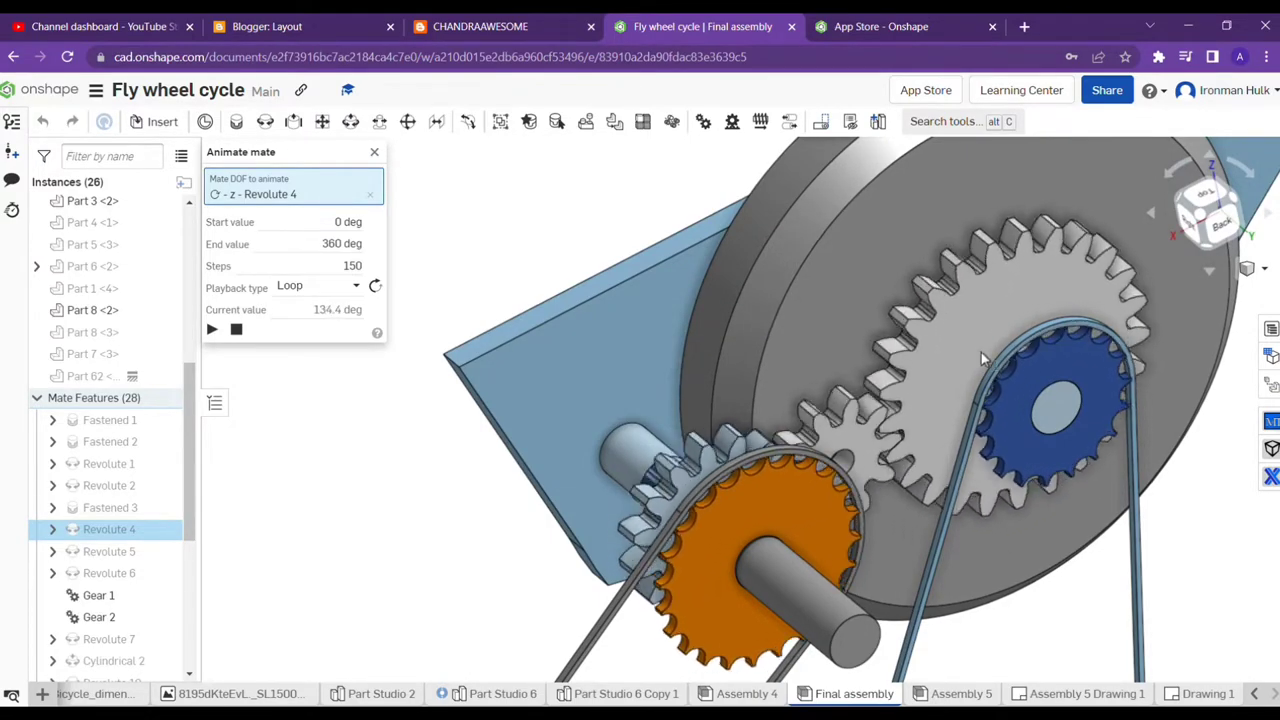
{"action": "scroll", "coordinate": [1030, 430], "scroll_direction": "down", "scroll_amount": 5}
{"action": "scroll", "coordinate": [1063, 393], "scroll_direction": "up", "scroll_amount": 3}
{"action": "scroll", "coordinate": [1063, 393], "scroll_direction": "down", "scroll_amount": 3}
{"action": "right_click_drag", "start_coordinate": [1057, 391], "coordinate": [1037, 486]}
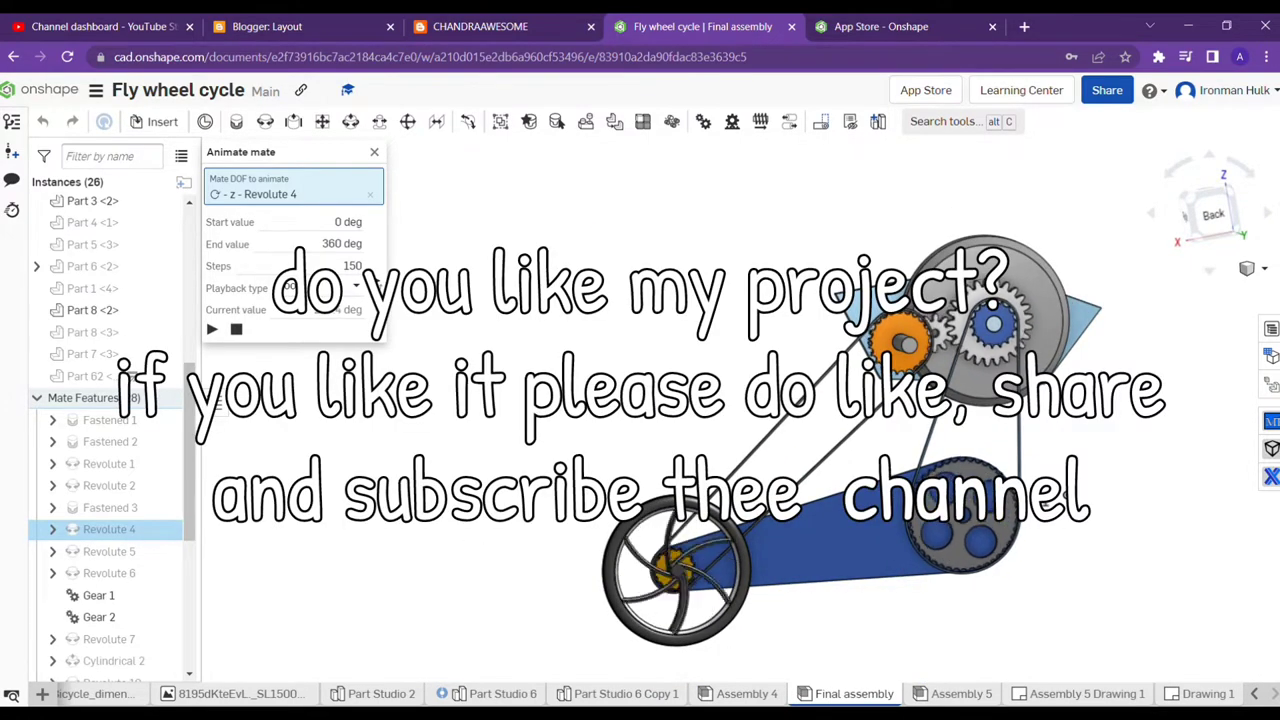
{"action": "left_click", "coordinate": [1210, 213]}
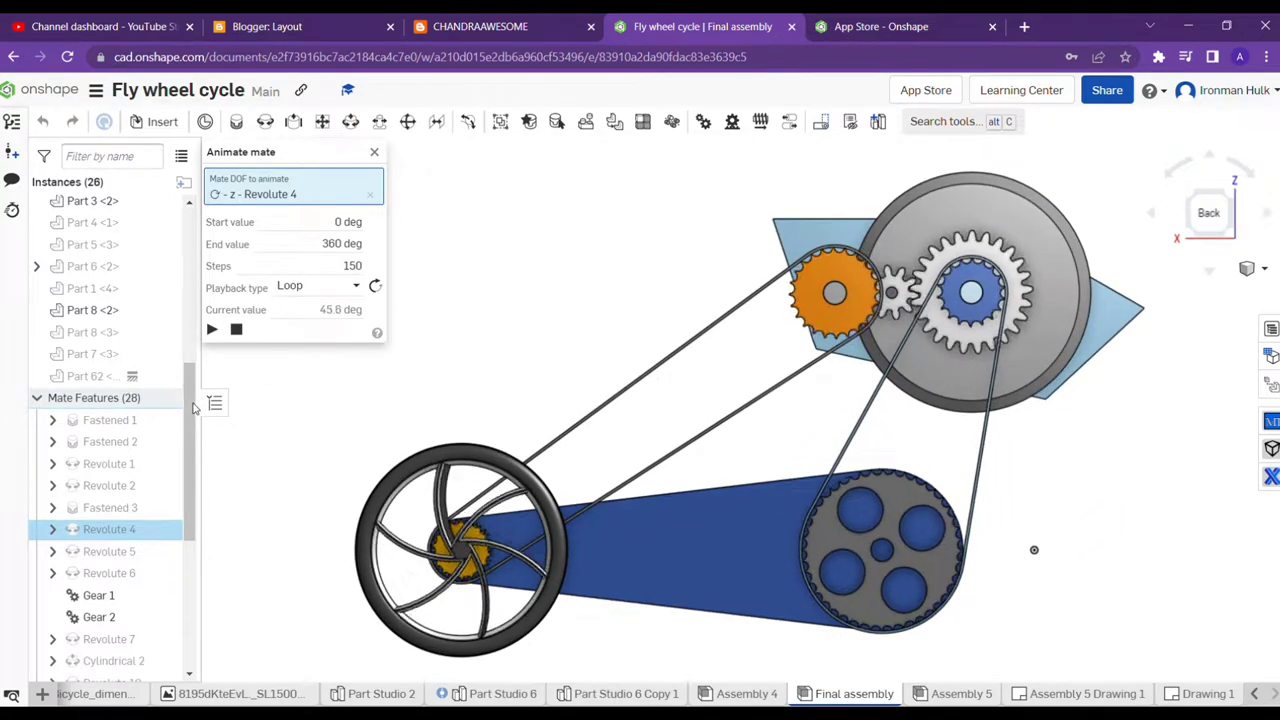